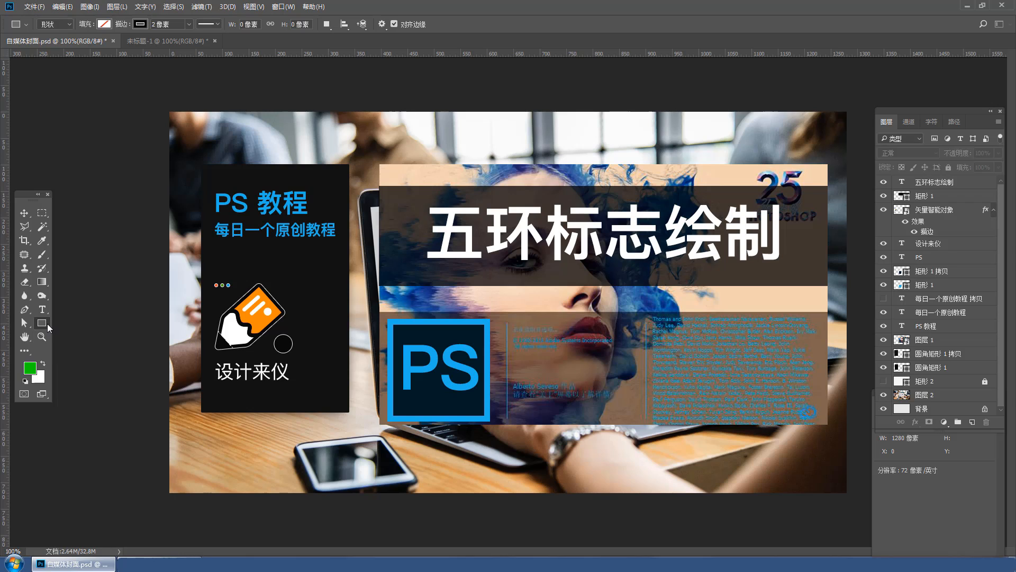
- Switch to the 未标题-1 document and draw a circle about 238 px in diameter below the reference rings with the Ellipse tool
click(47, 323)
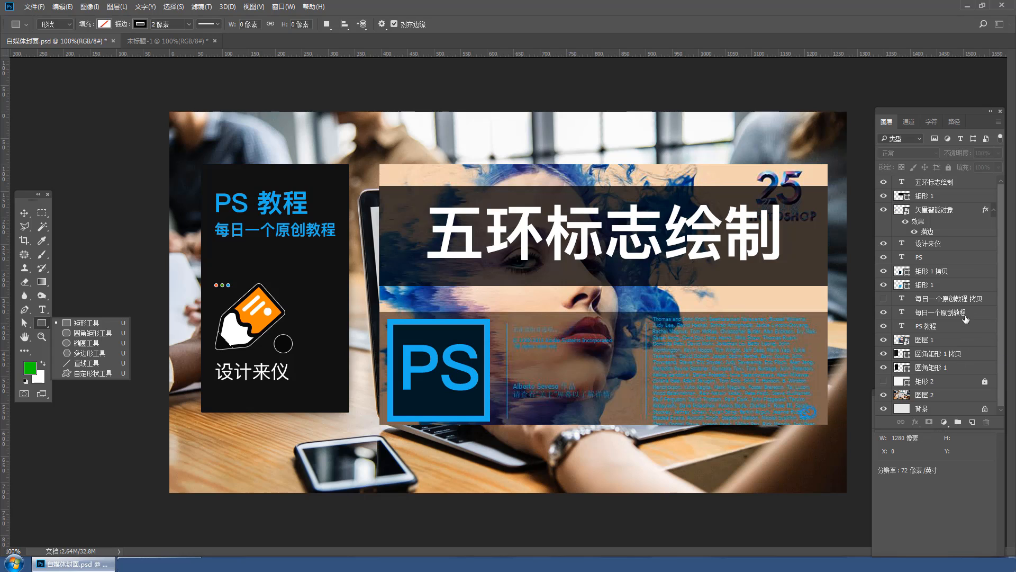
click(147, 40)
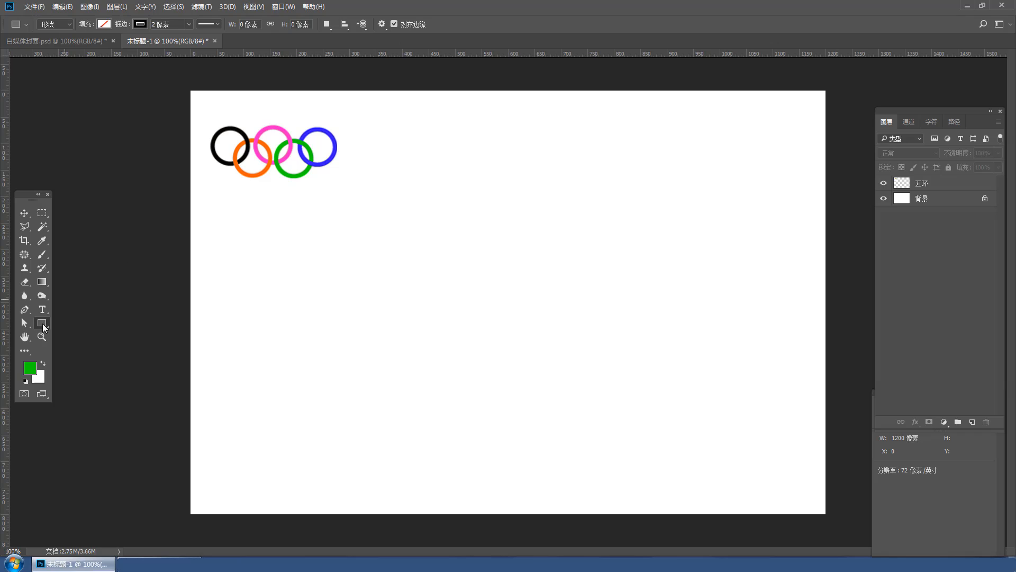
right_click(46, 323)
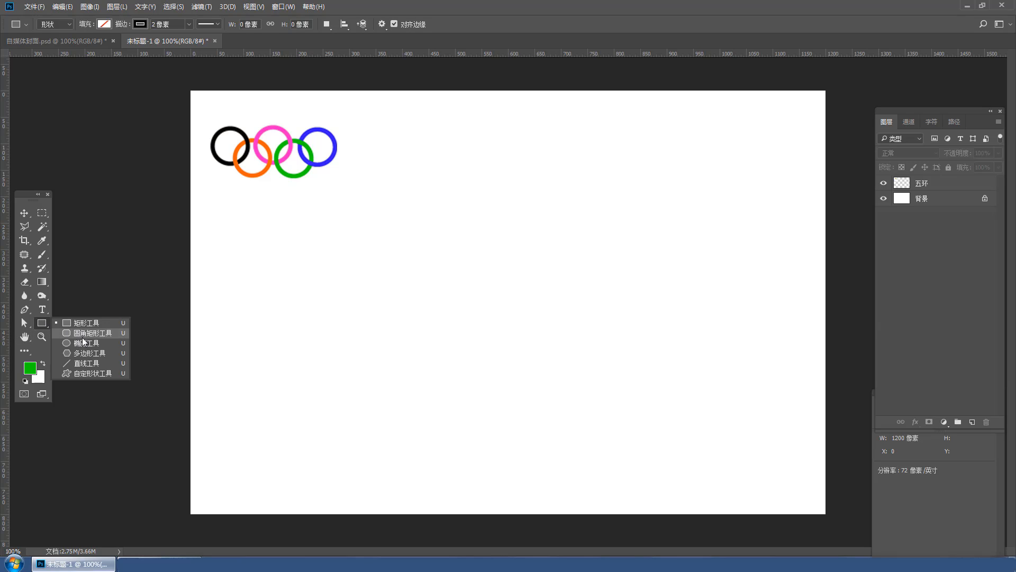
click(84, 343)
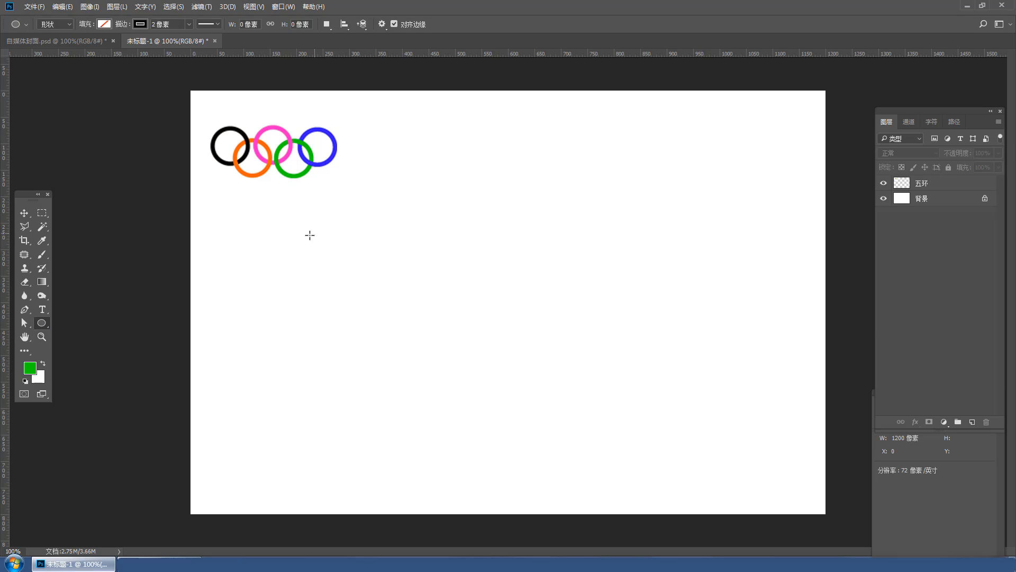
drag(313, 225, 438, 356)
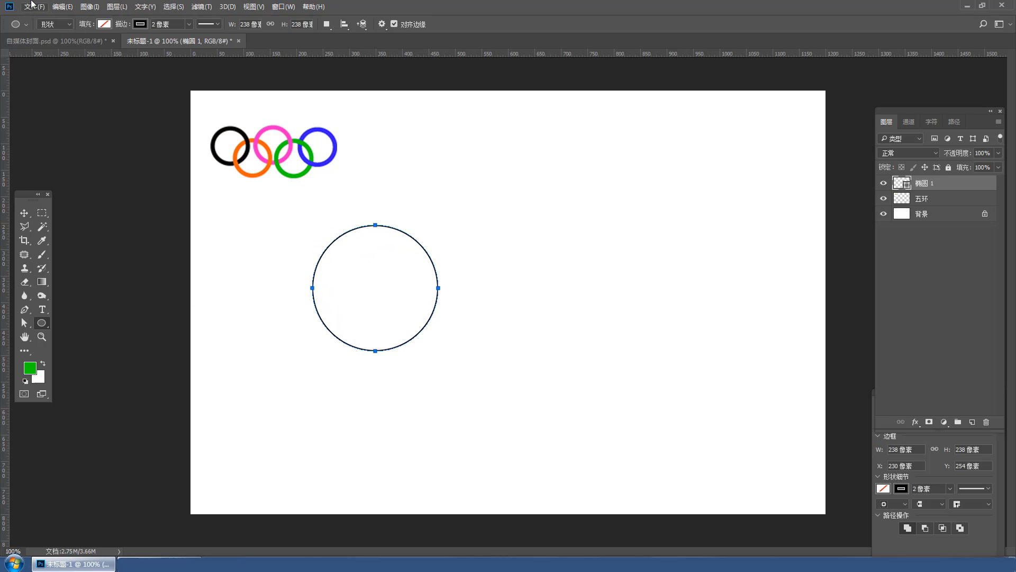
- Remove the circle's stroke, fill it with red, and move it up slightly on the canvas
click(104, 23)
click(95, 44)
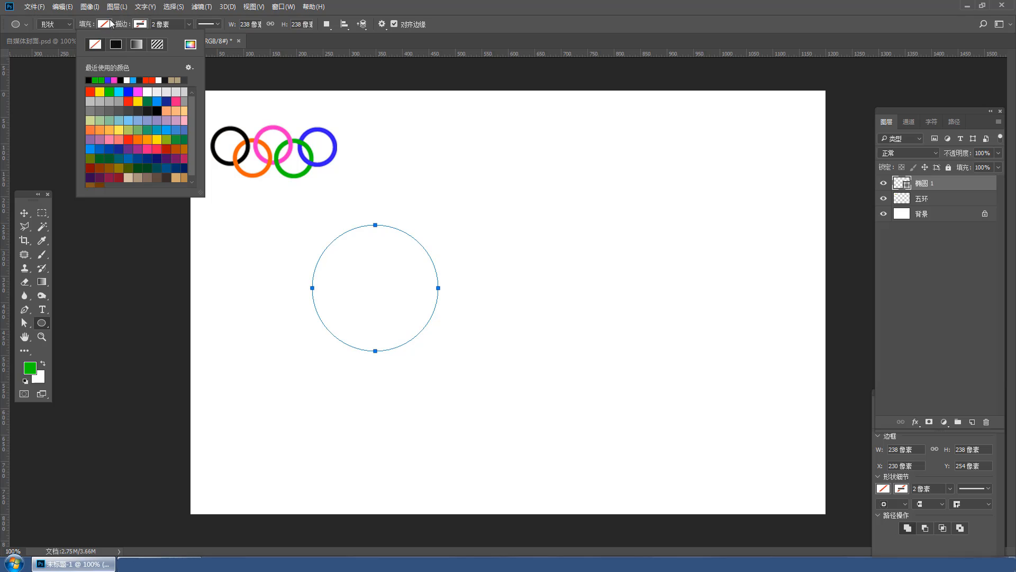
click(105, 23)
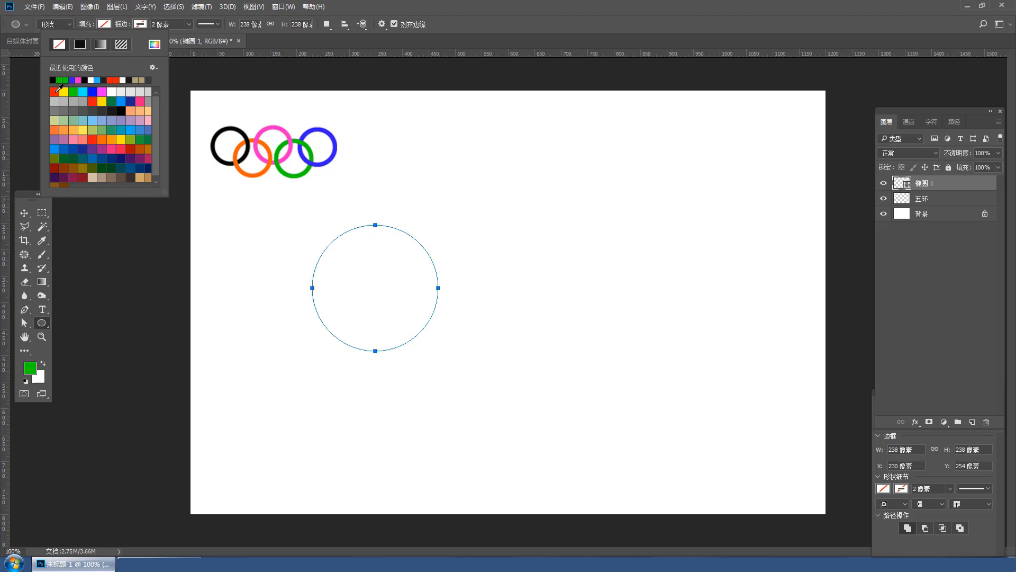
click(57, 90)
click(24, 212)
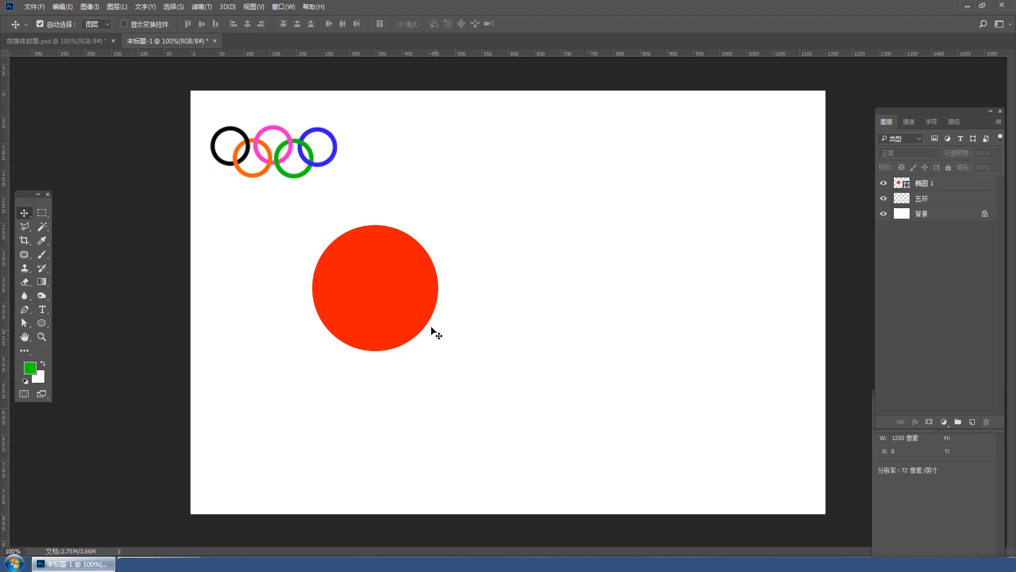
mouse_move(397, 302)
mouse_down()
mouse_move(402, 313)
mouse_move(401, 293)
mouse_up()
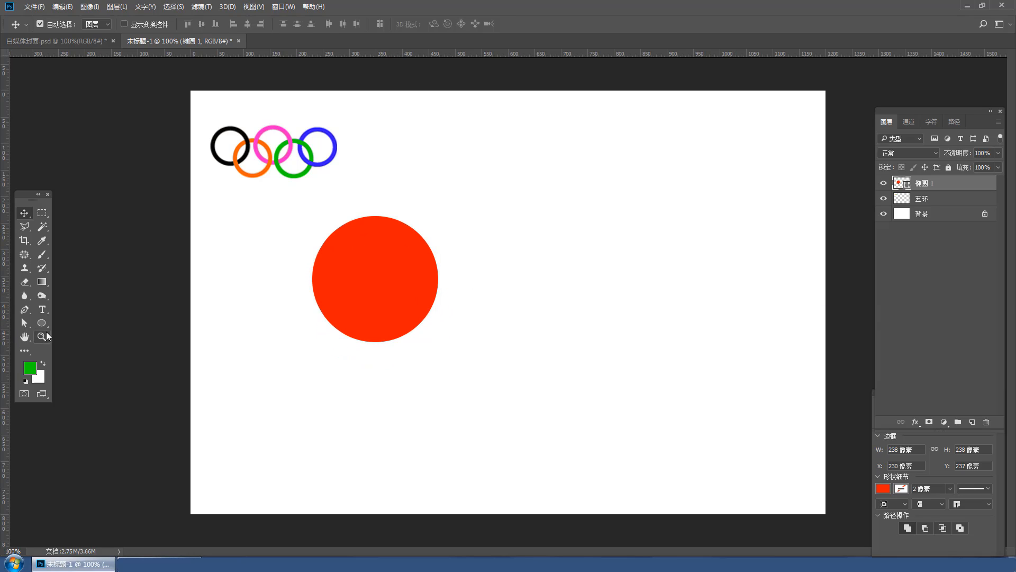
- Subtract a concentric circle about 198 px in diameter from the red circle to form a ring
click(41, 322)
key(shift)
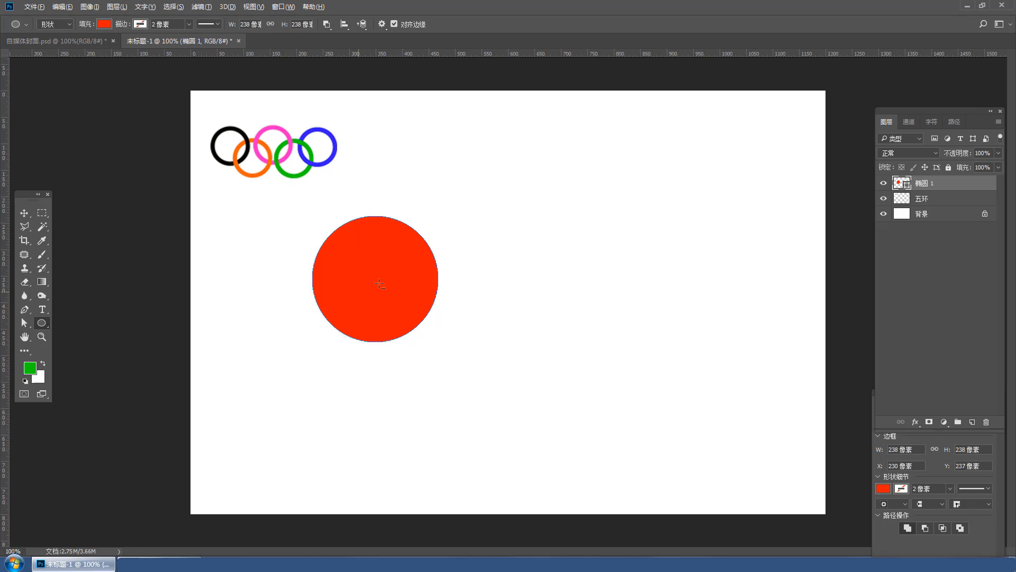
drag(376, 277, 430, 331)
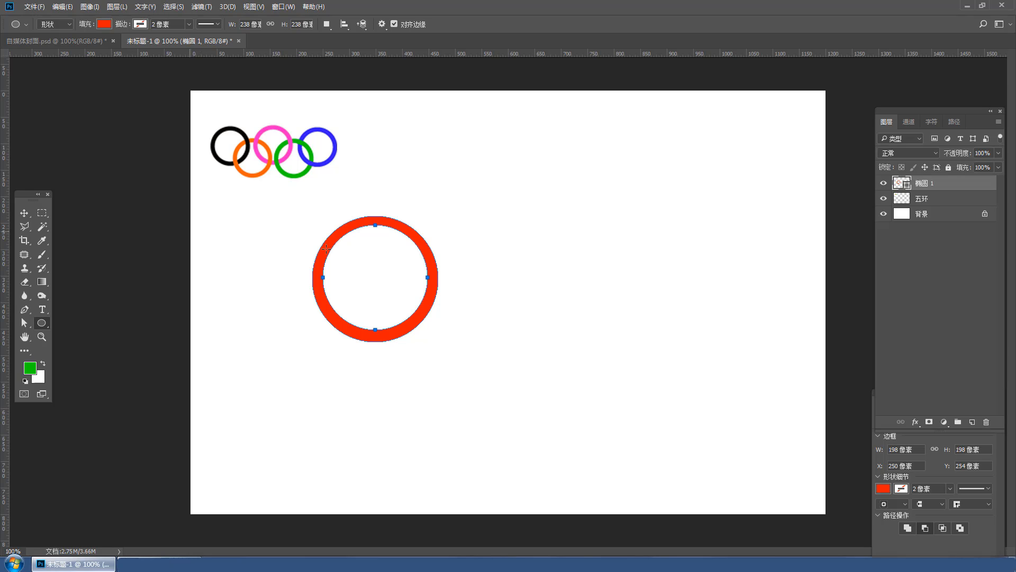
- Select both circle paths of the red ring and align them by horizontal and vertical centers
click(24, 323)
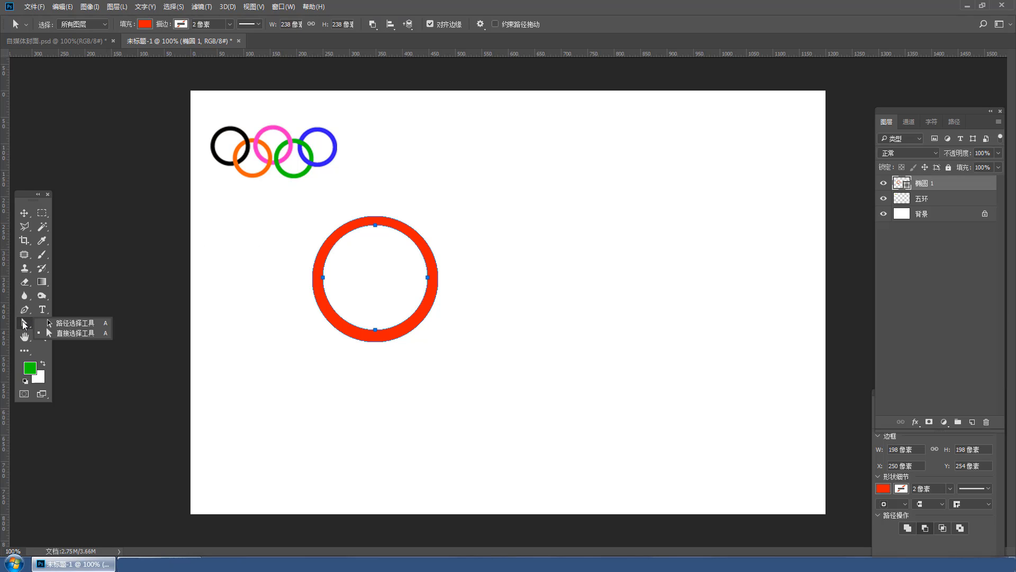
click(80, 320)
drag(302, 201, 510, 446)
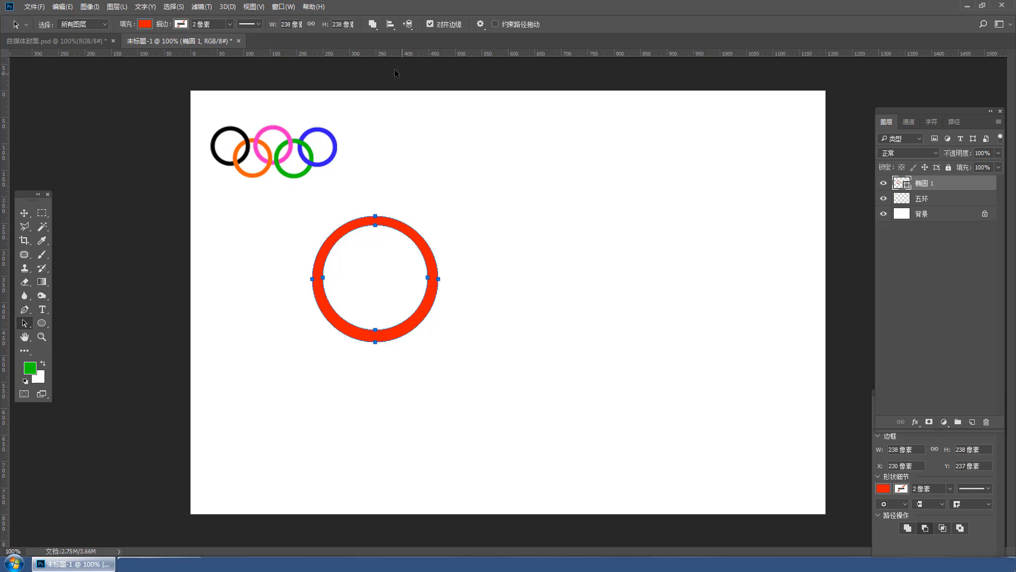
click(392, 27)
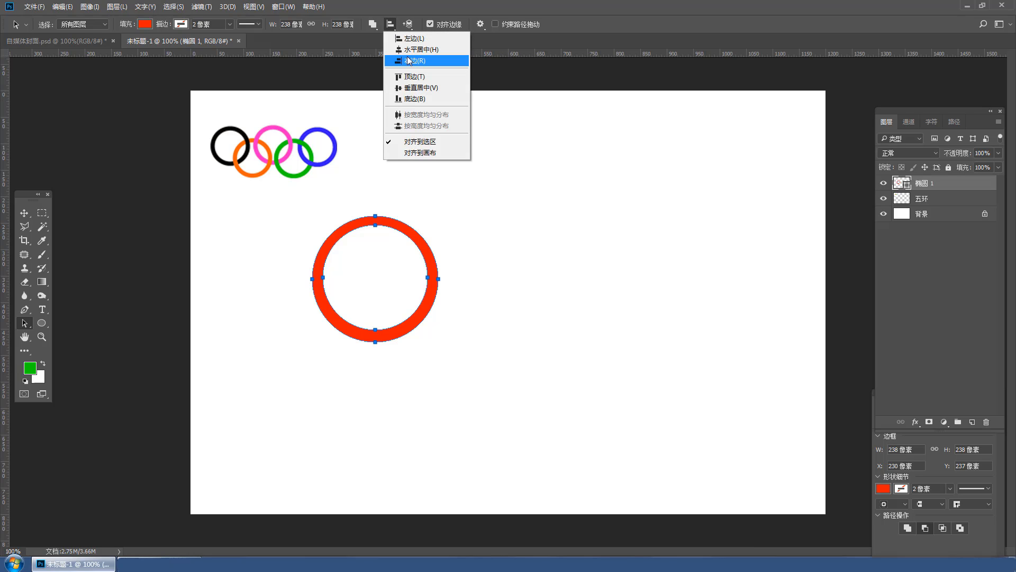
click(403, 49)
click(393, 28)
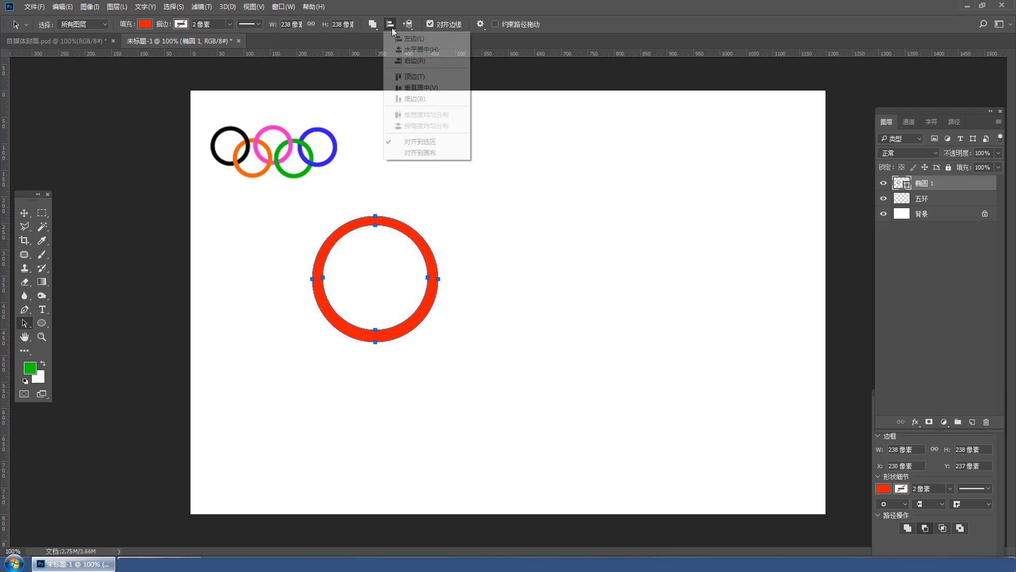
click(414, 88)
click(525, 316)
drag(532, 395, 258, 212)
- Duplicate the red ring twice to its right, making a horizontal row of three evenly spaced rings
key(v)
click(399, 313)
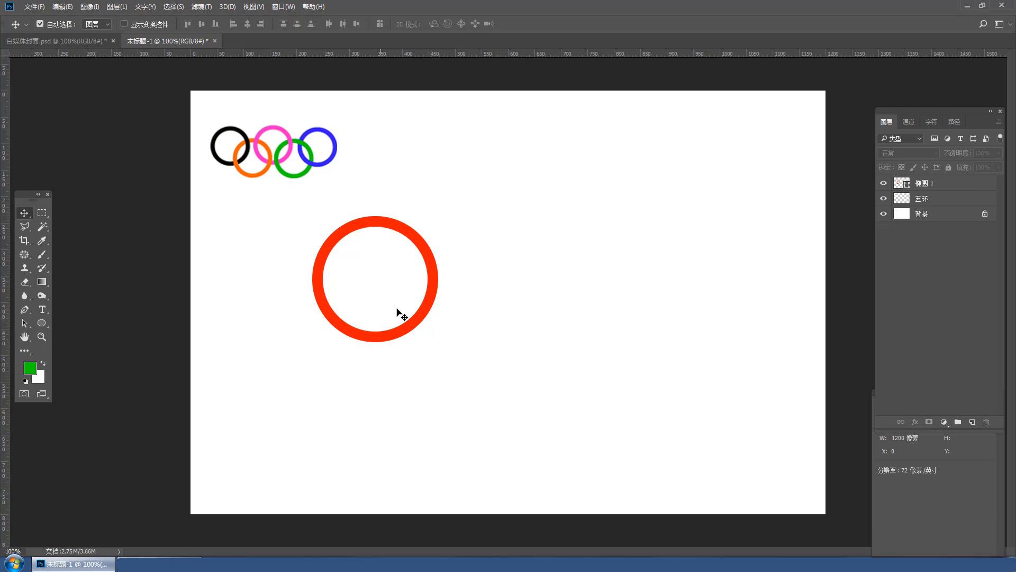
click(429, 306)
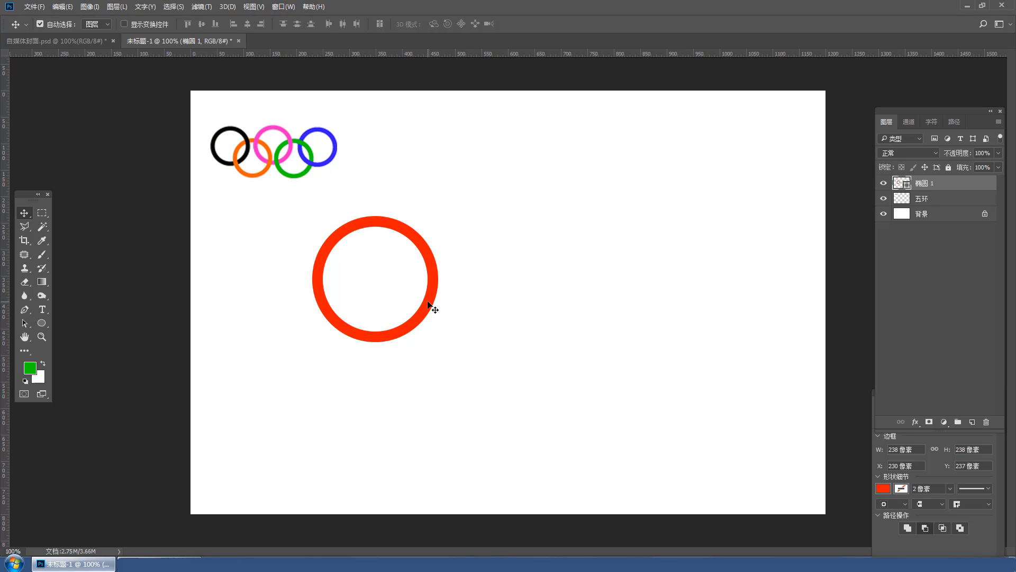
drag(428, 302, 725, 307)
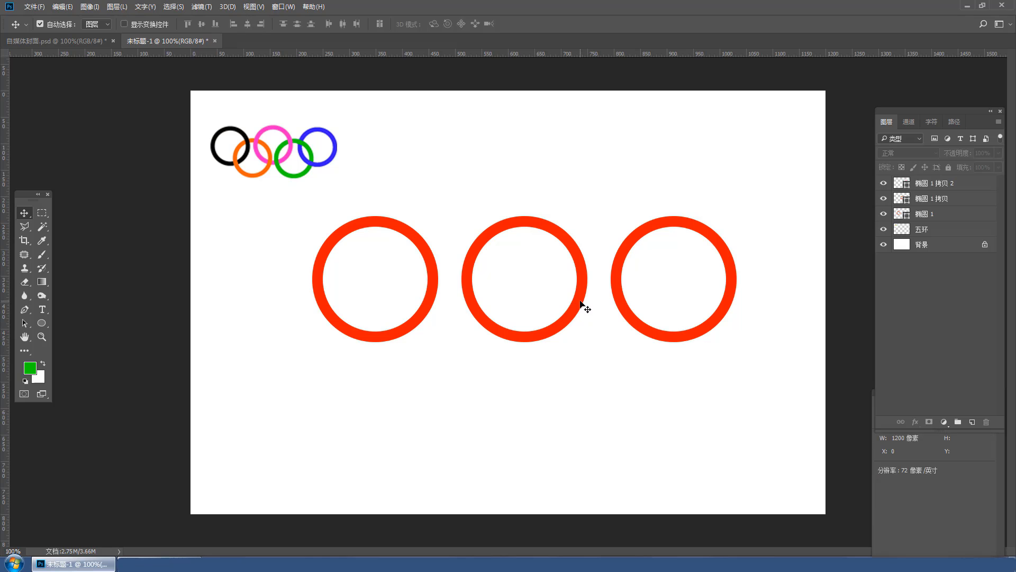
- Recolor the middle ring with the pink sampled from the reference rings
click(918, 202)
double_click(908, 200)
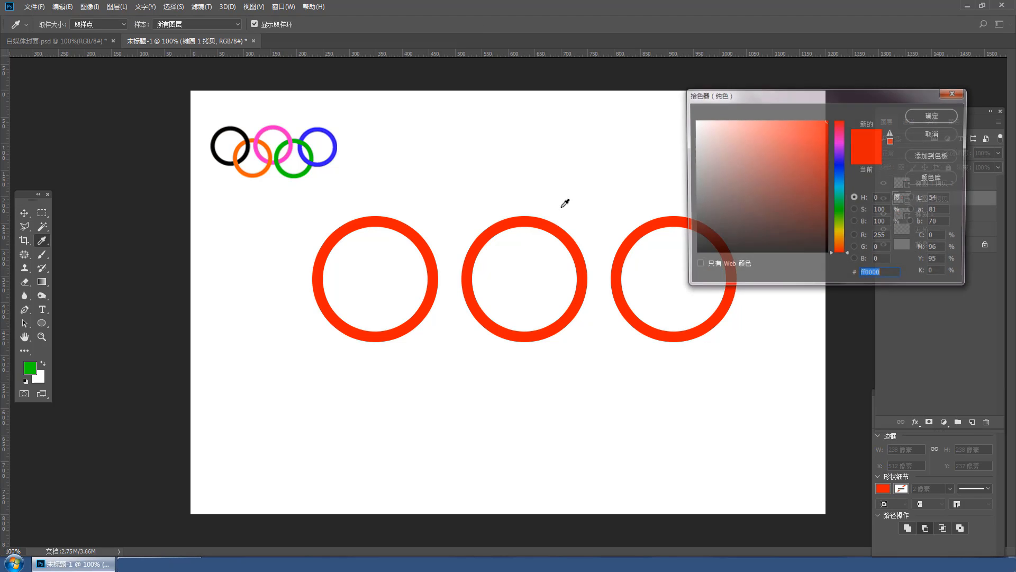
click(278, 128)
click(936, 116)
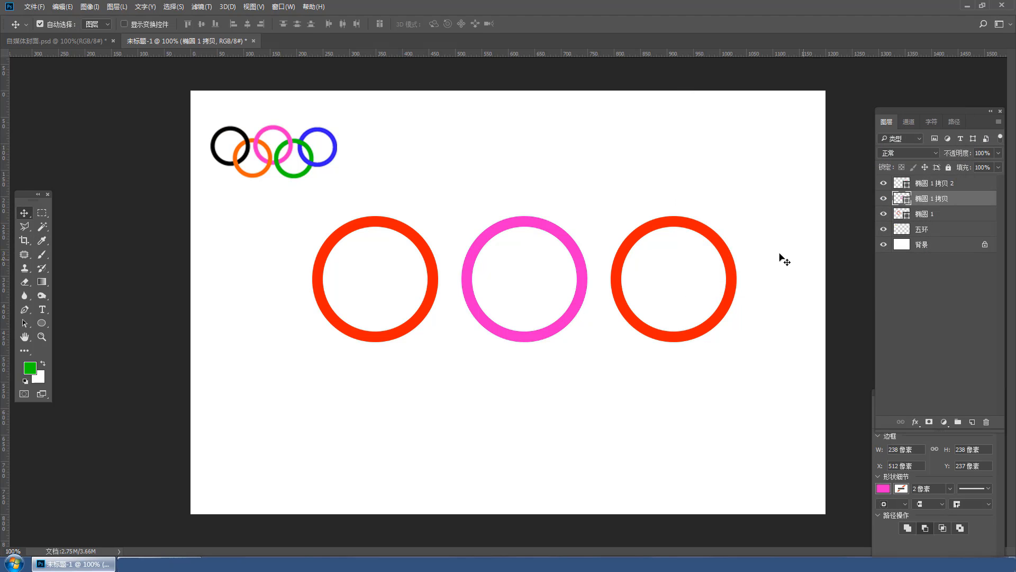
- Recolor the rightmost ring with the blue sampled from the reference rings
click(723, 245)
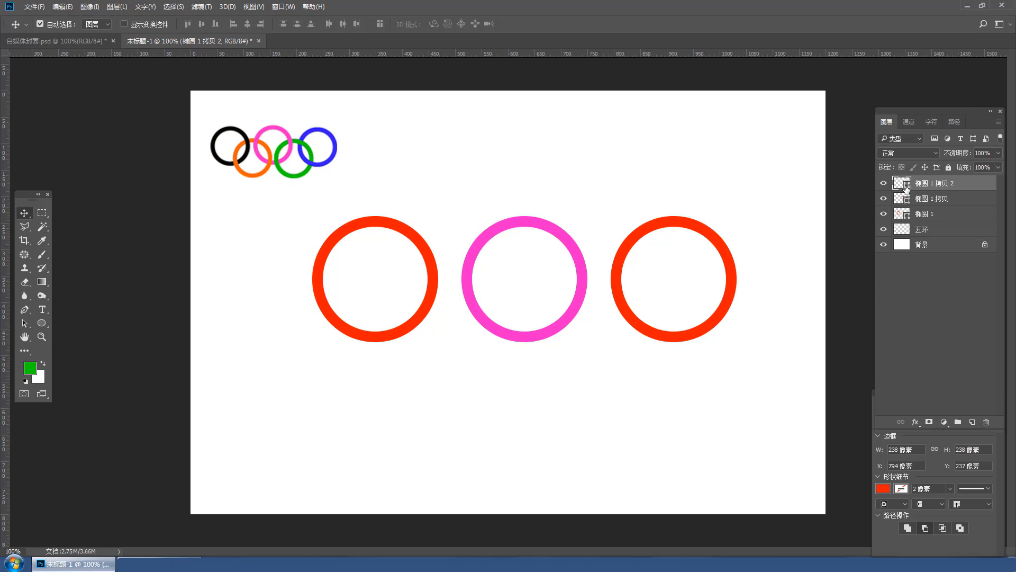
double_click(907, 185)
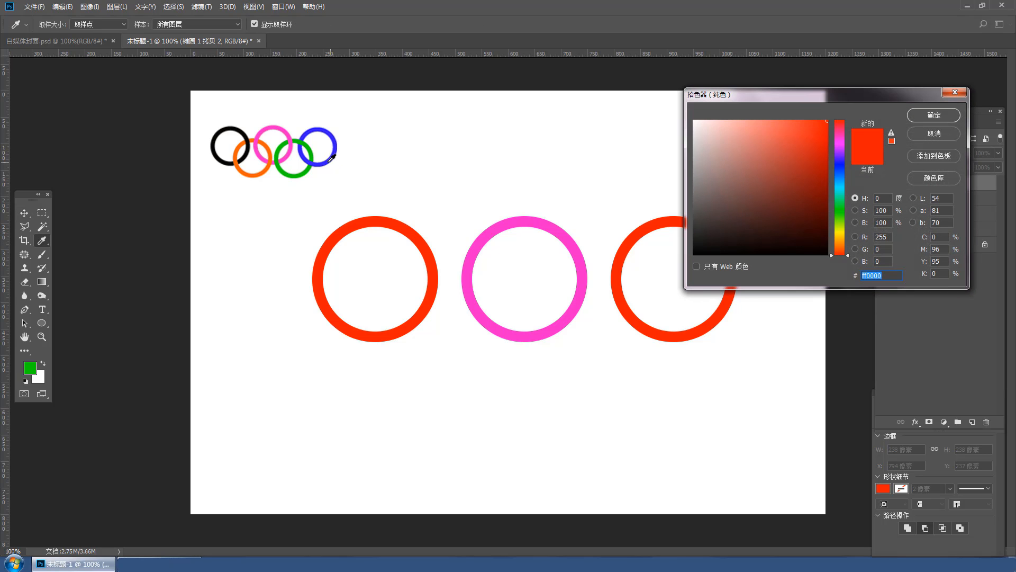
click(330, 160)
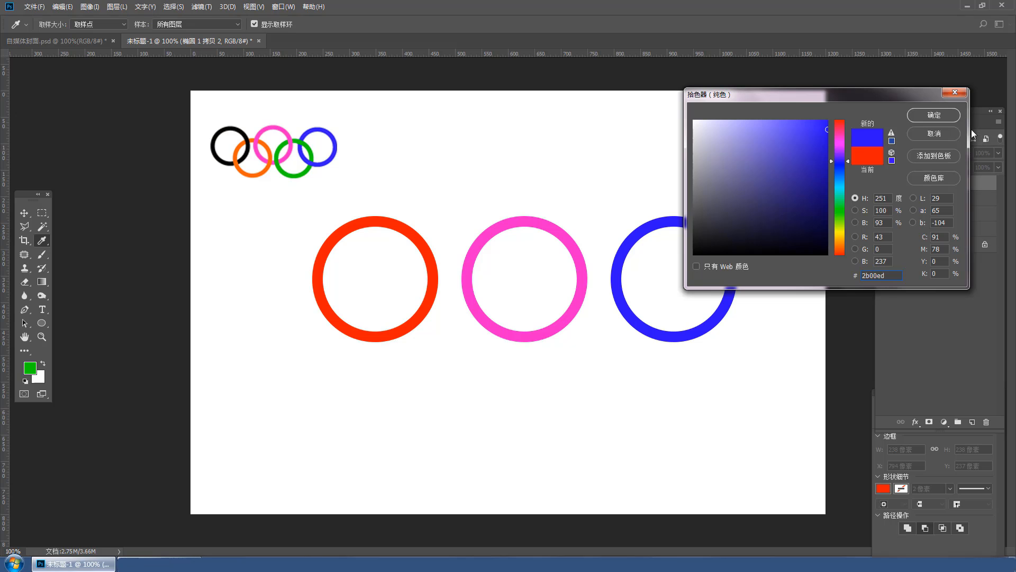
click(939, 118)
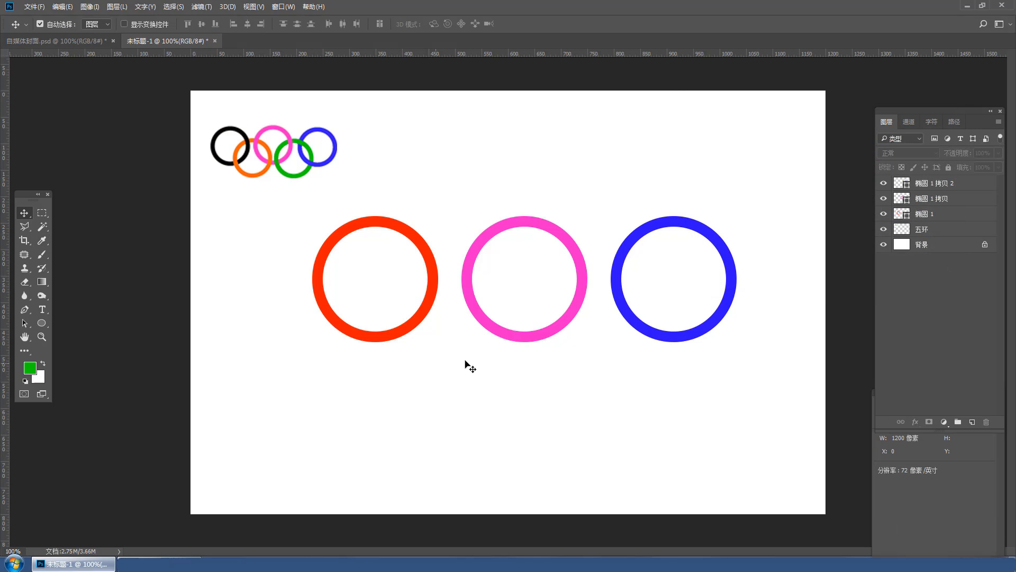
- Duplicate the pink ring down between the first two rings and recolor the copy with the orange sampled from the reference rings
click(507, 337)
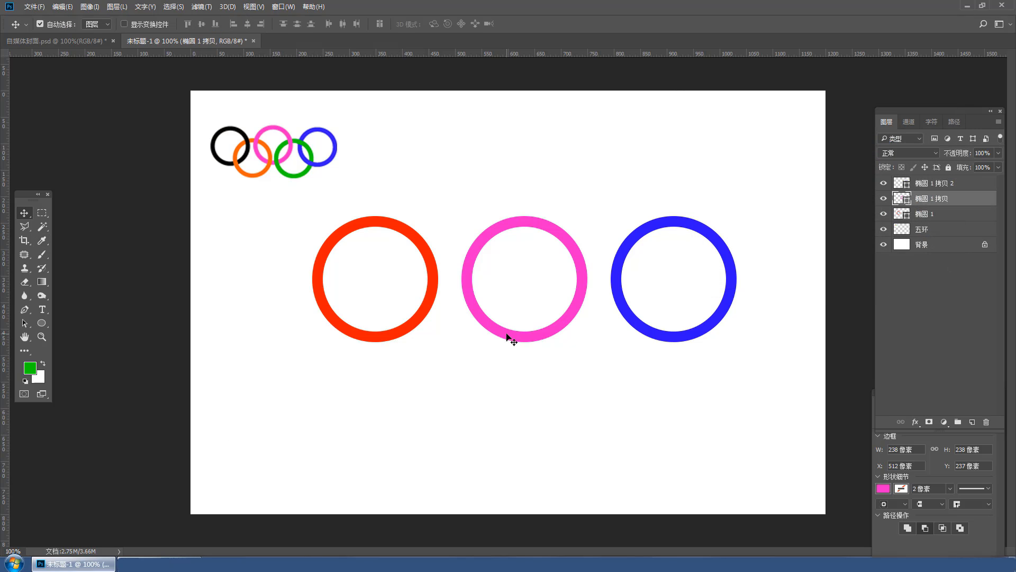
drag(507, 337, 434, 388)
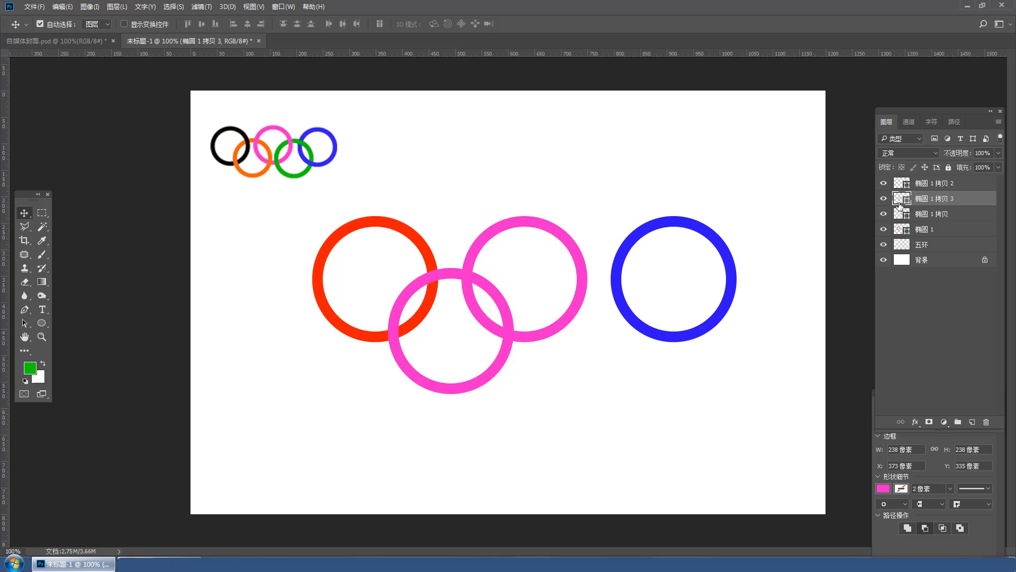
double_click(906, 199)
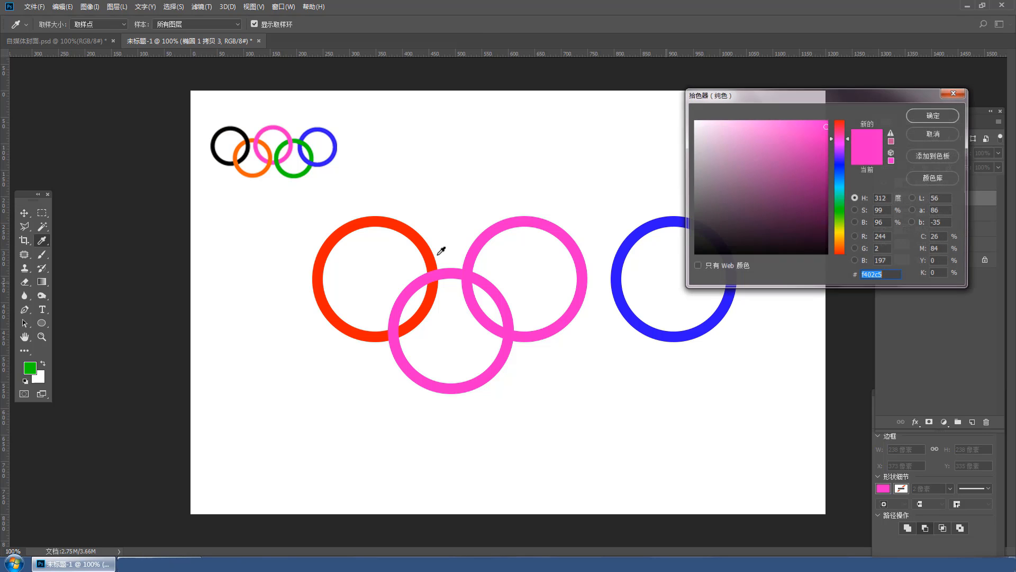
click(247, 173)
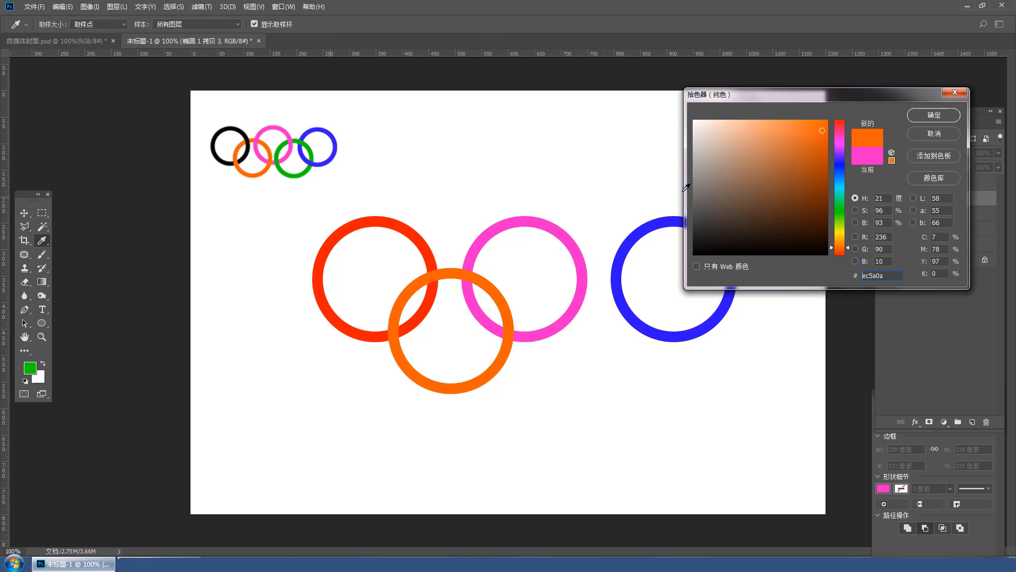
click(908, 120)
click(372, 204)
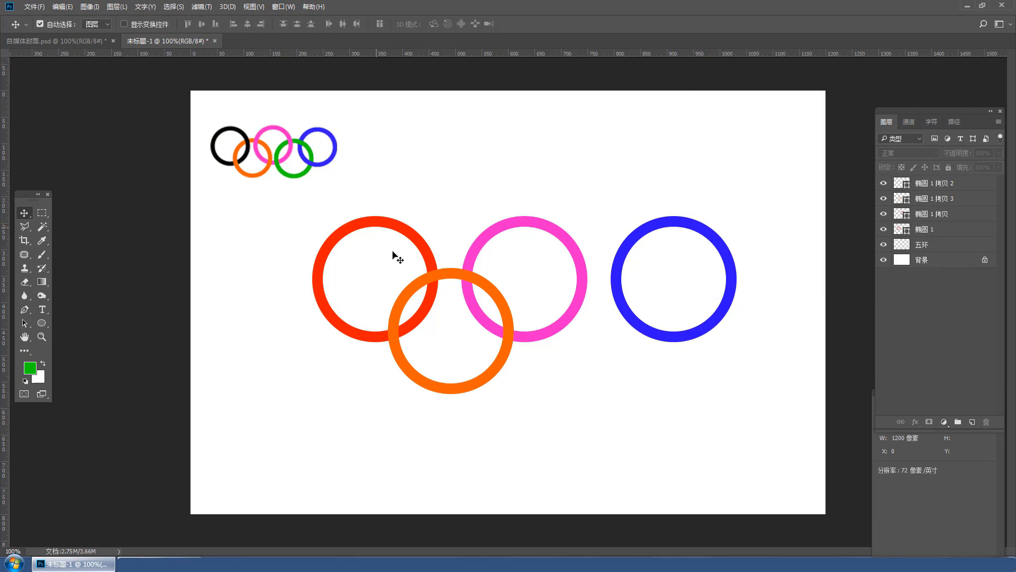
- Recolor the leftmost red ring with the black sampled from the reference rings
click(421, 246)
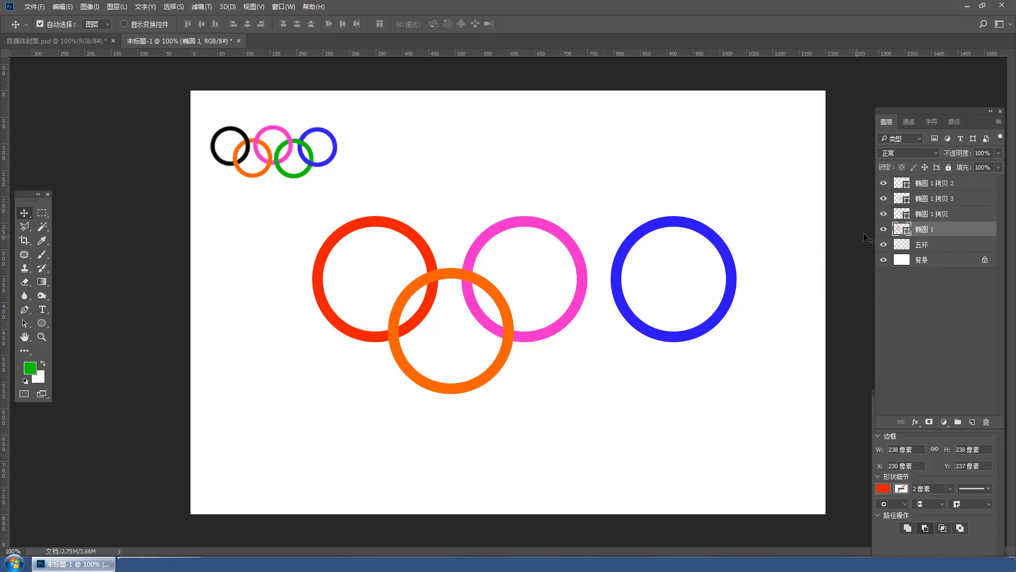
double_click(907, 231)
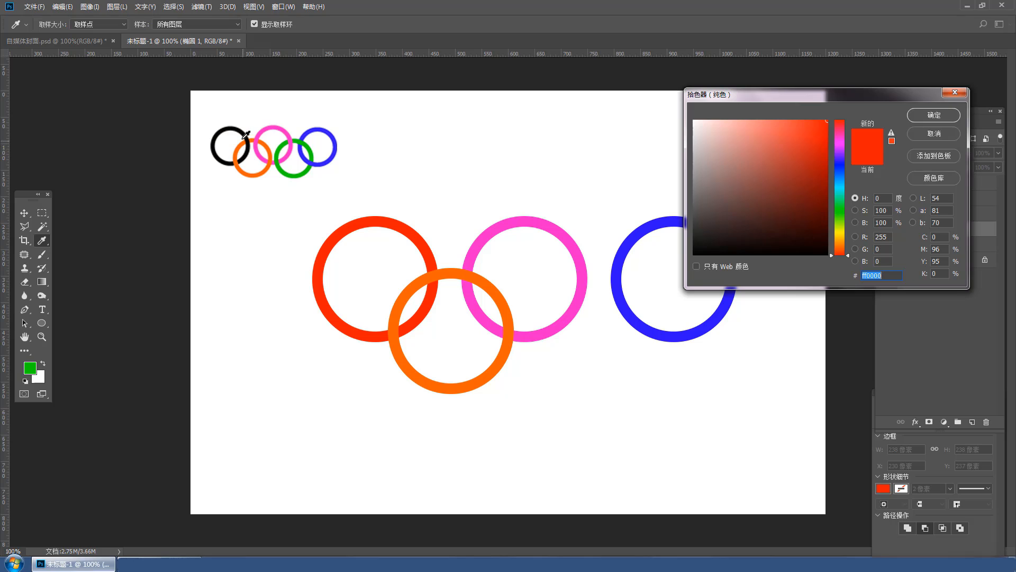
click(240, 129)
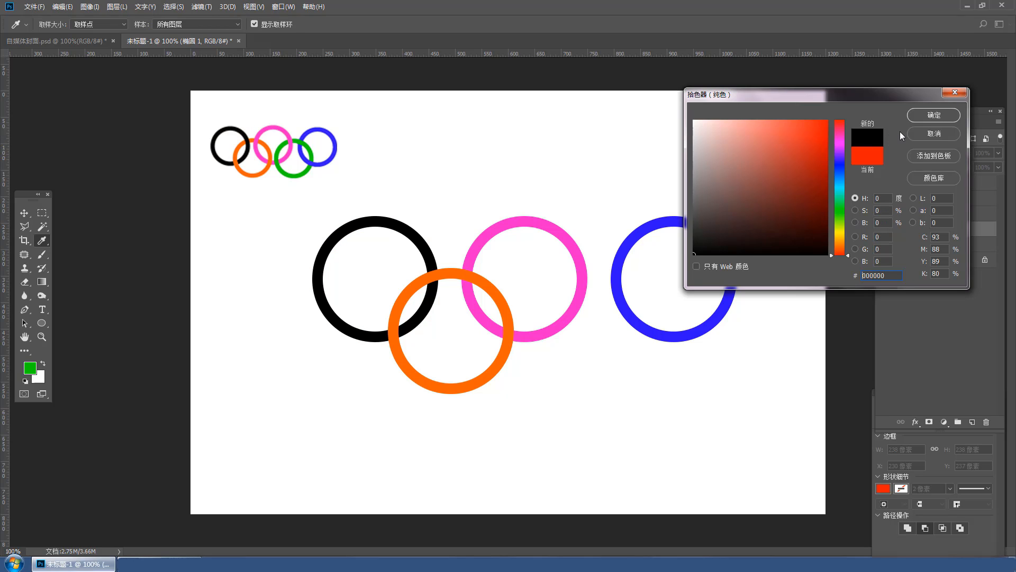
click(943, 119)
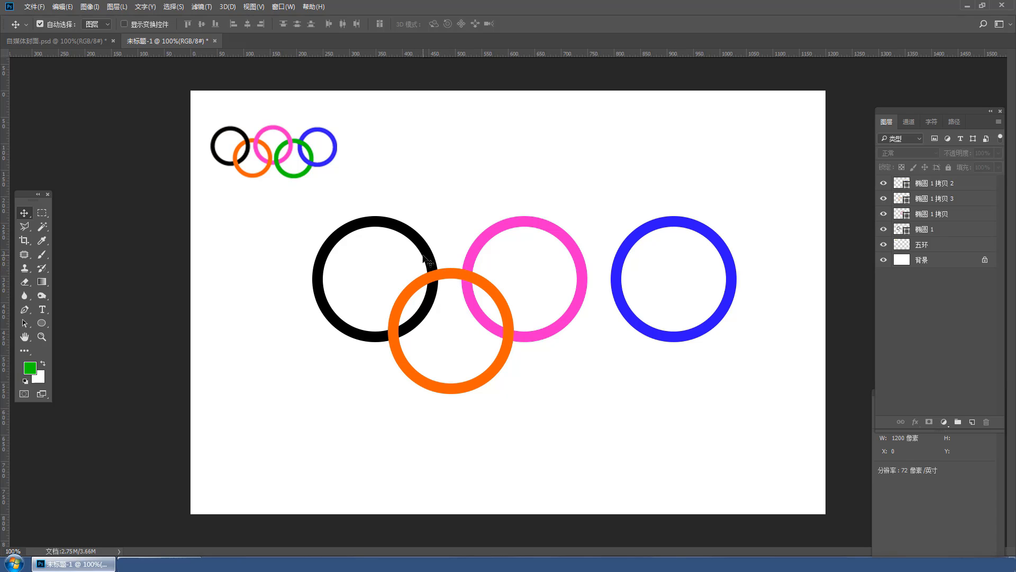
- Select the black ring and hide and show its layer to identify it
click(424, 256)
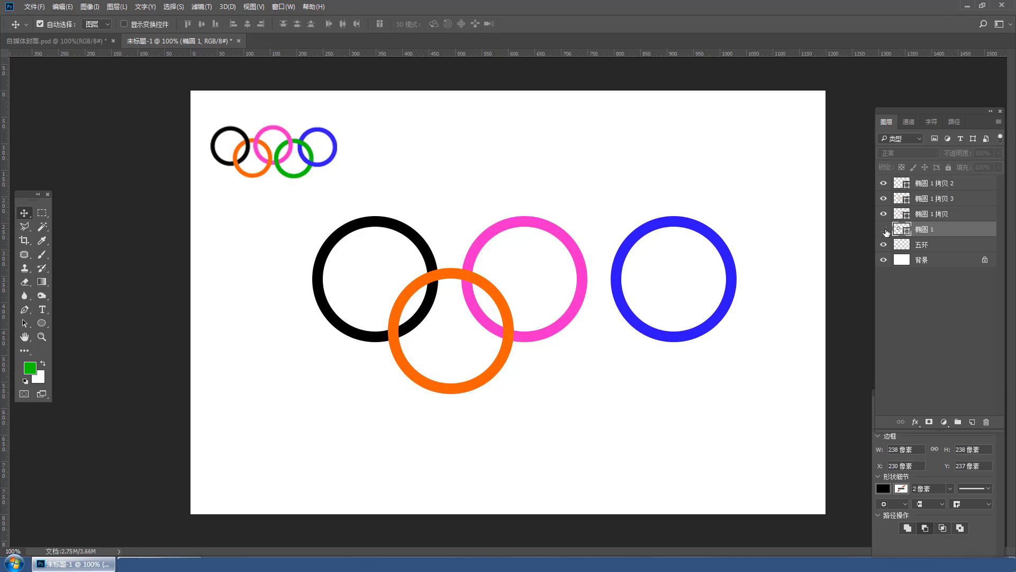
click(884, 229)
click(883, 228)
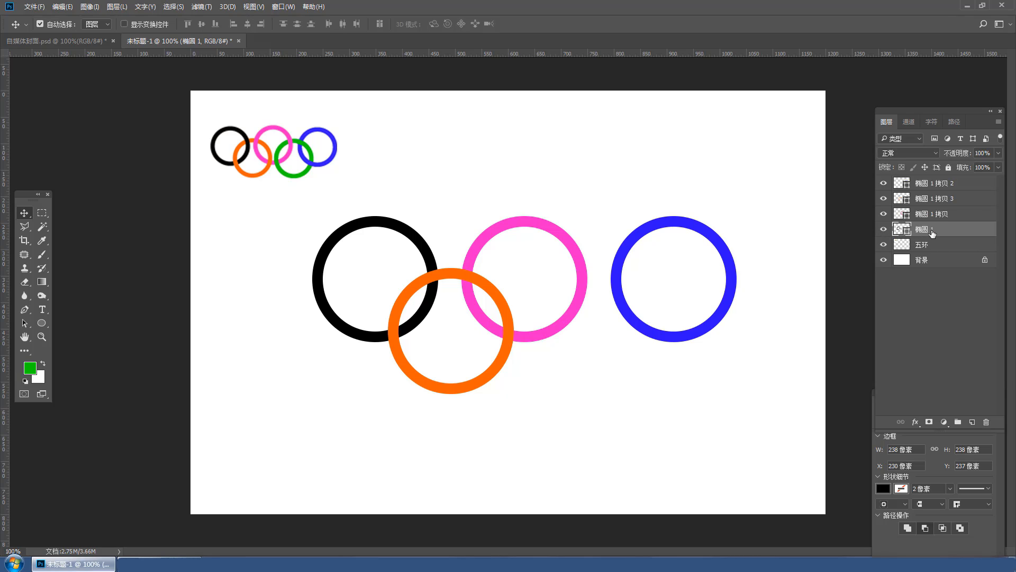
- Duplicate the black ring's layer and place the copy directly above the orange ring's layer
key(ctrl+j)
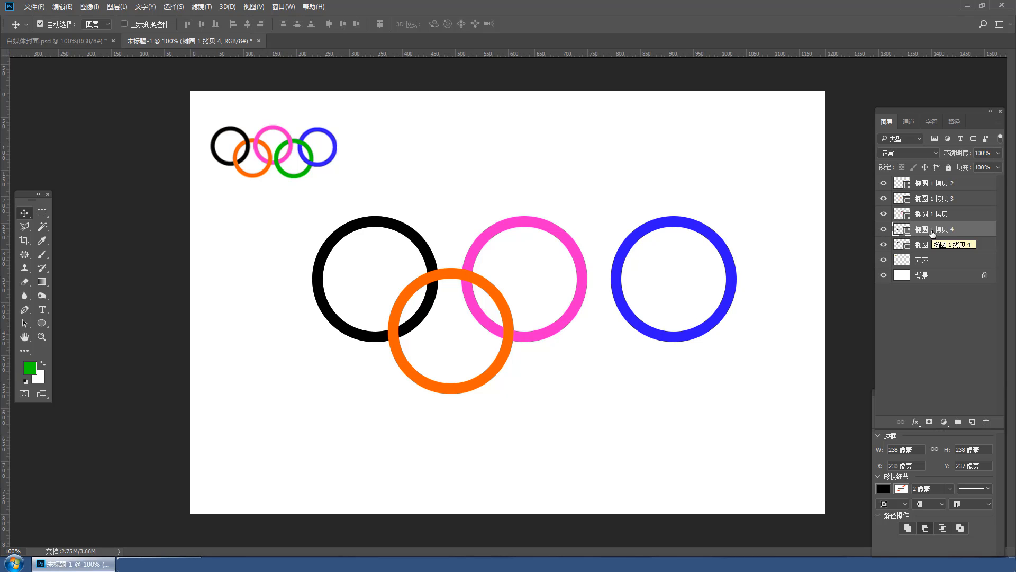
drag(932, 233, 931, 197)
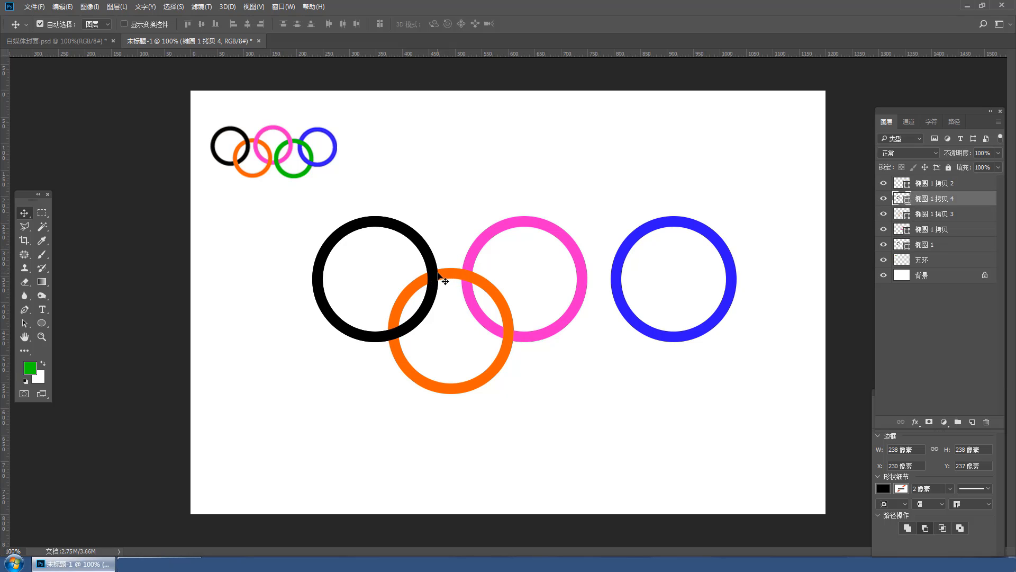
drag(435, 279, 372, 259)
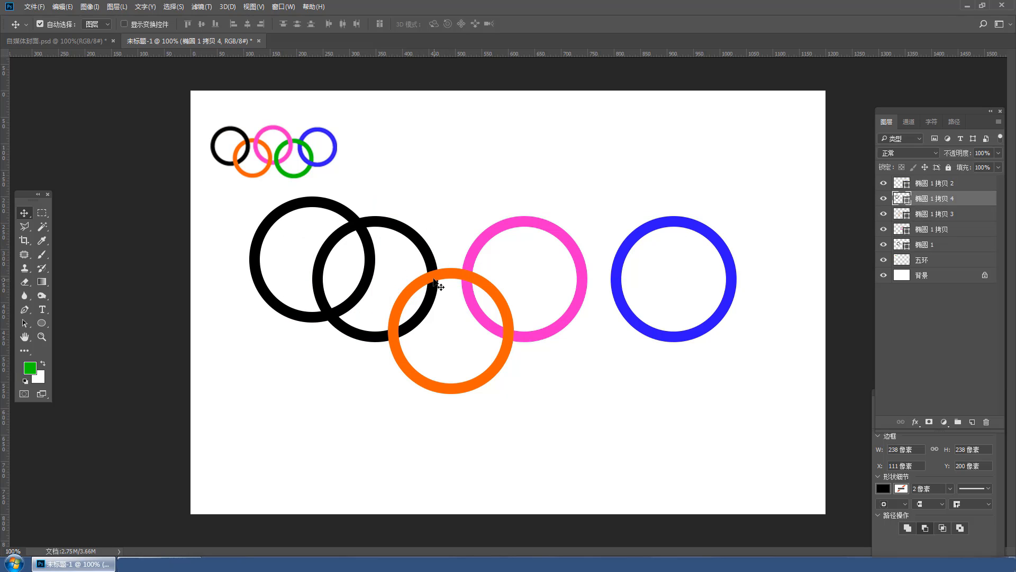
key(ctrl+z)
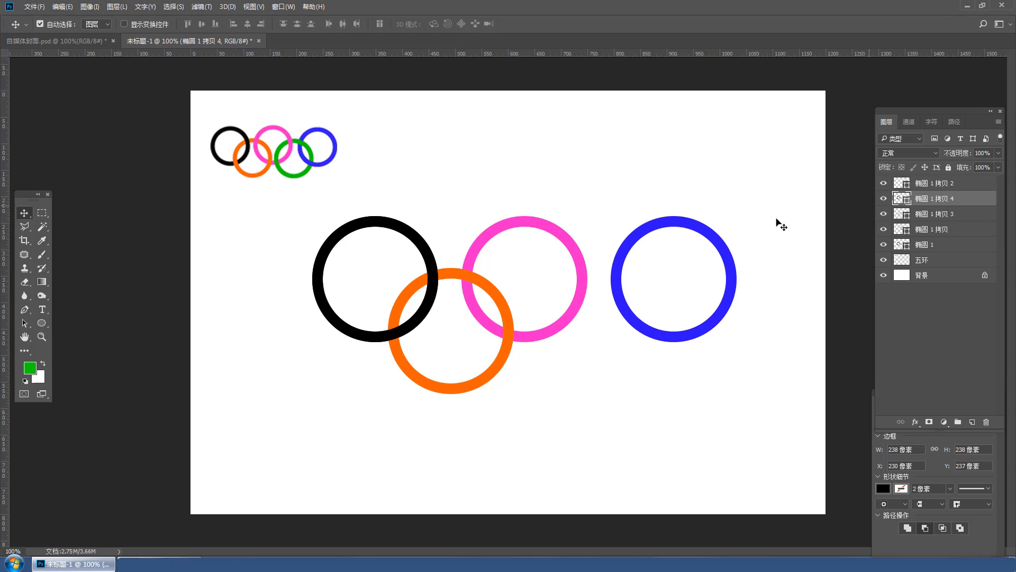
- Cut away the lower part of the black ring's copy by subtracting a rectangle of about 748 × 210 px
click(25, 323)
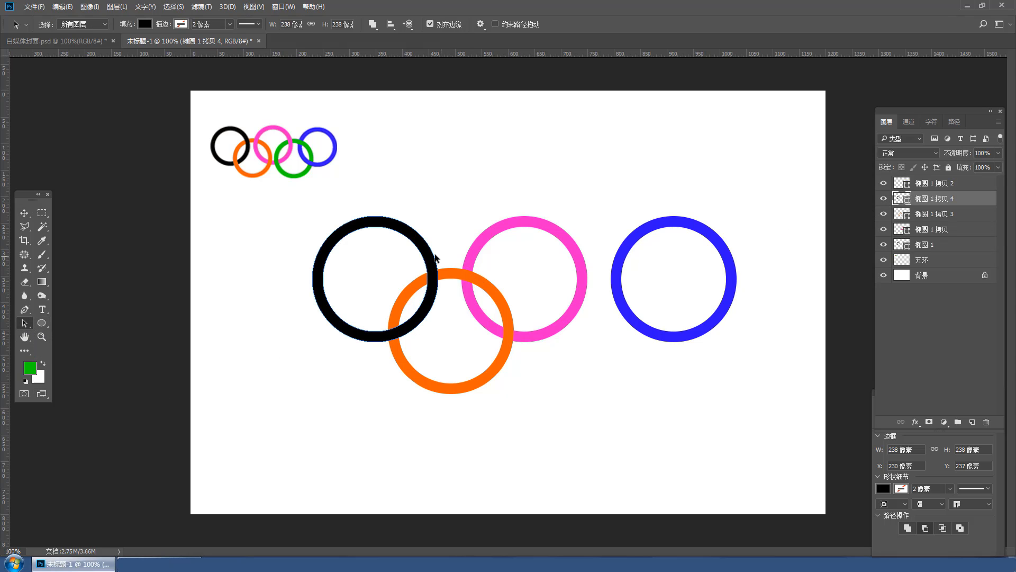
click(430, 258)
click(41, 323)
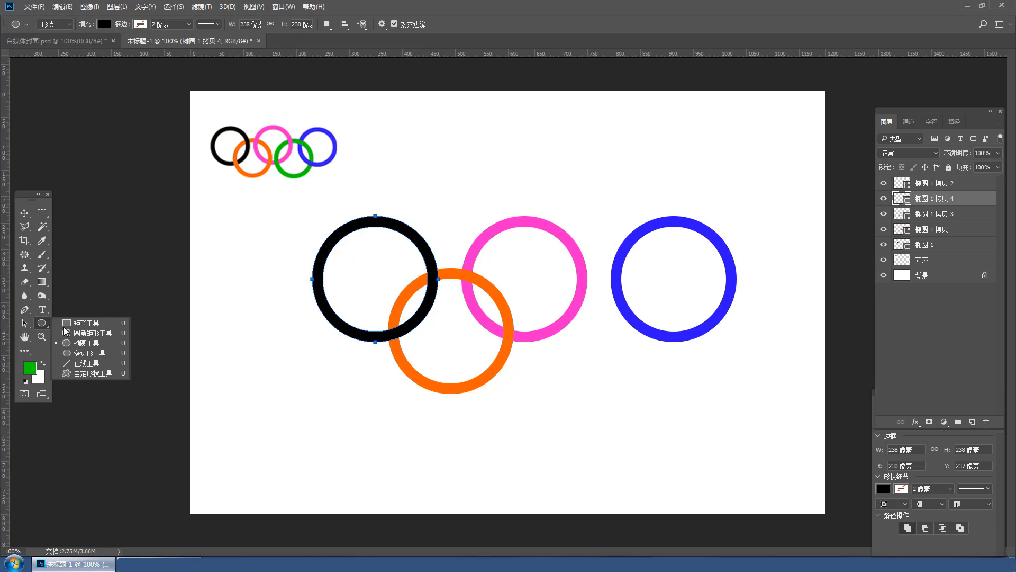
click(84, 323)
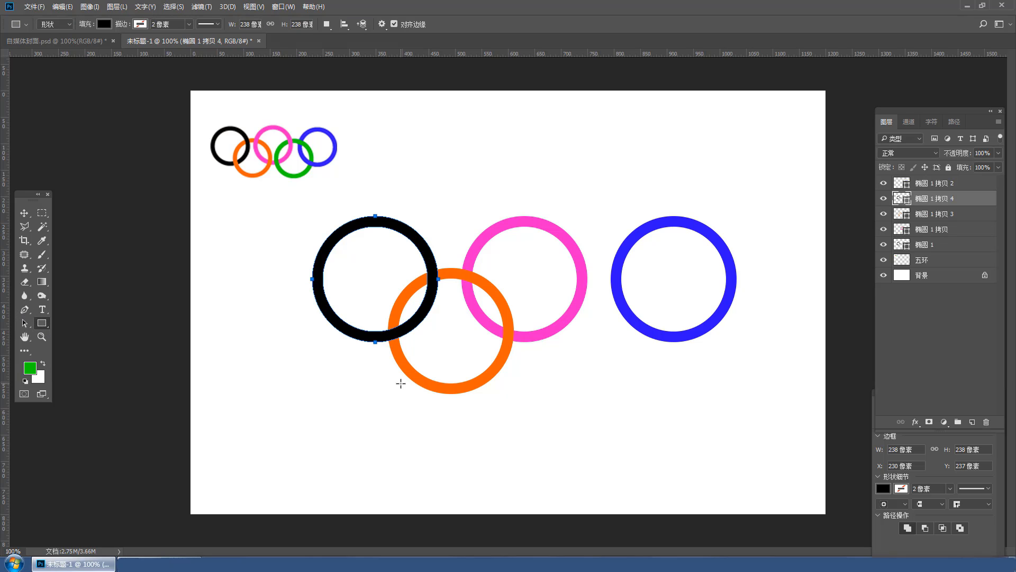
drag(447, 364, 248, 310)
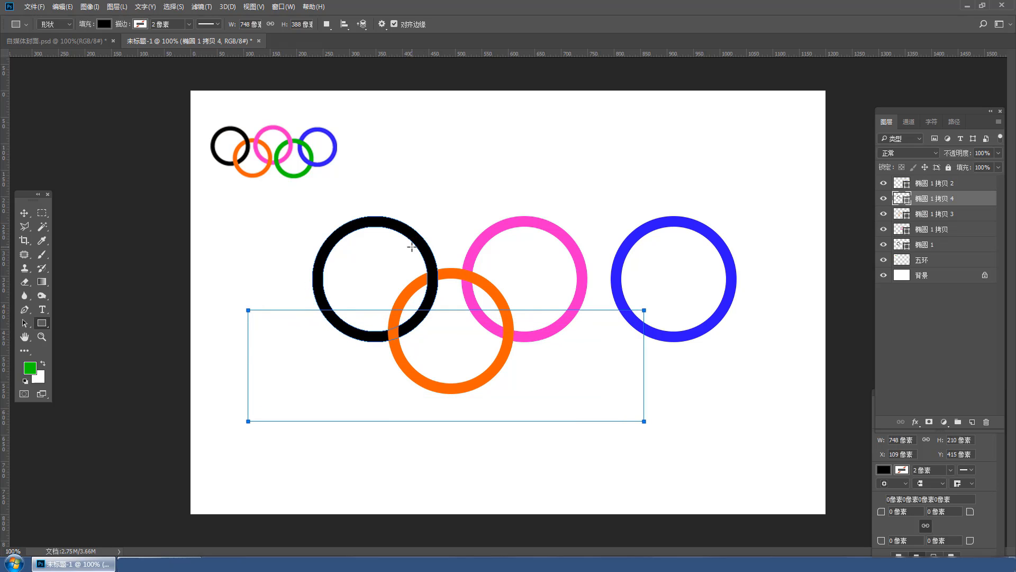
- Move the trimmed black ring copy up and away to inspect the cut, and undo the move
click(24, 212)
click(261, 240)
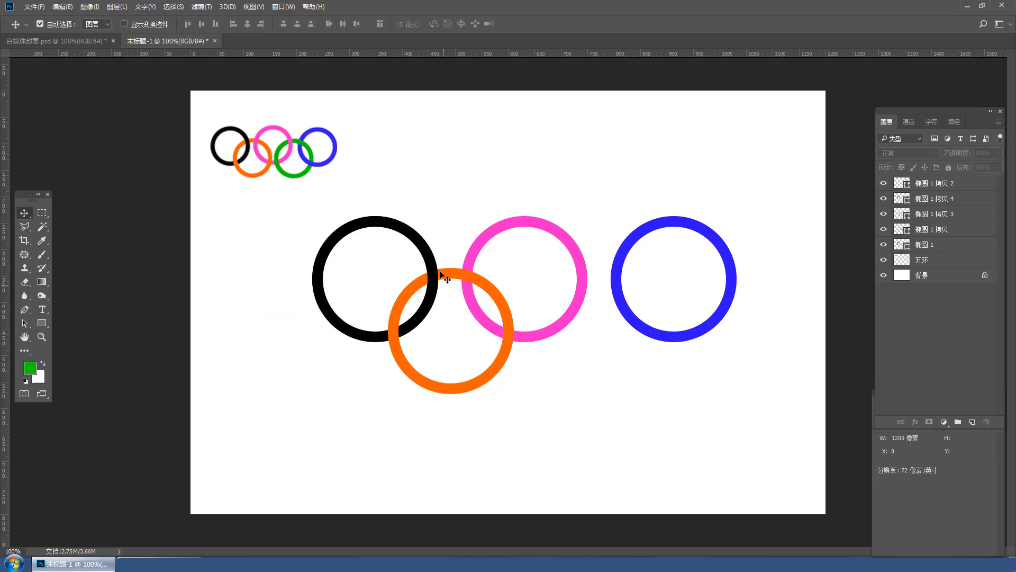
drag(424, 247, 503, 144)
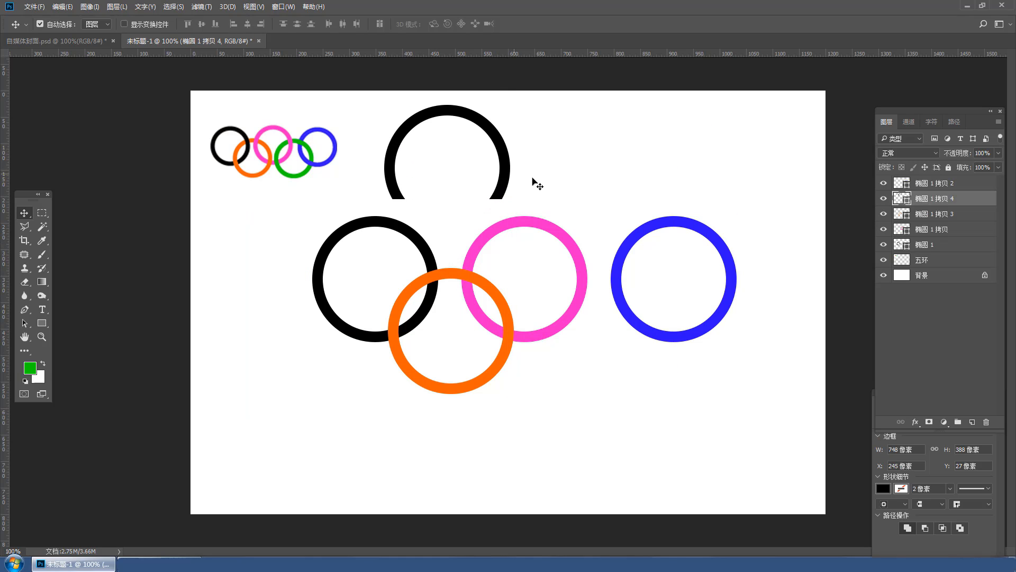
key(ctrl)
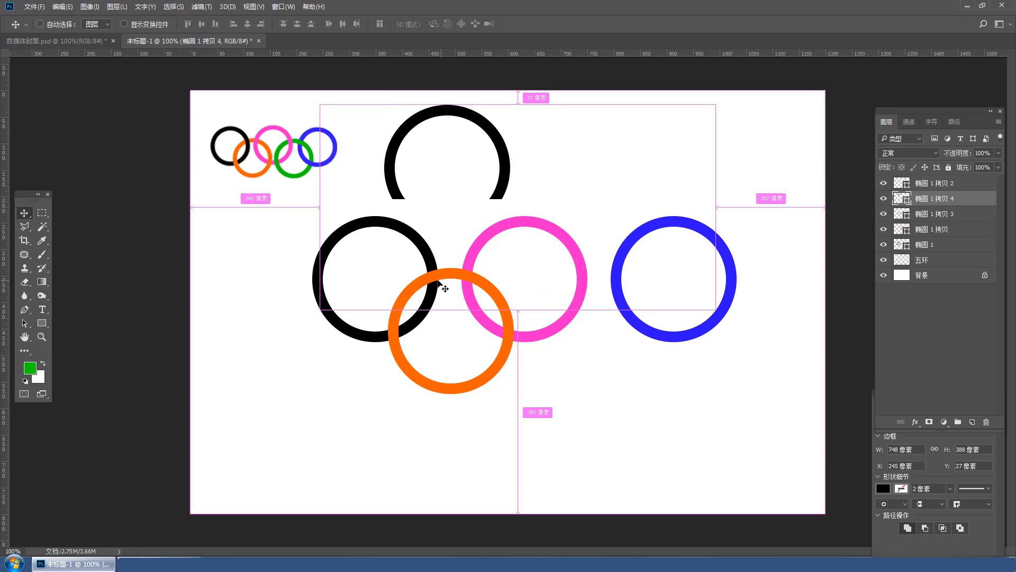
key(ctrl+alt+z)
key(ctrl+alt+z)
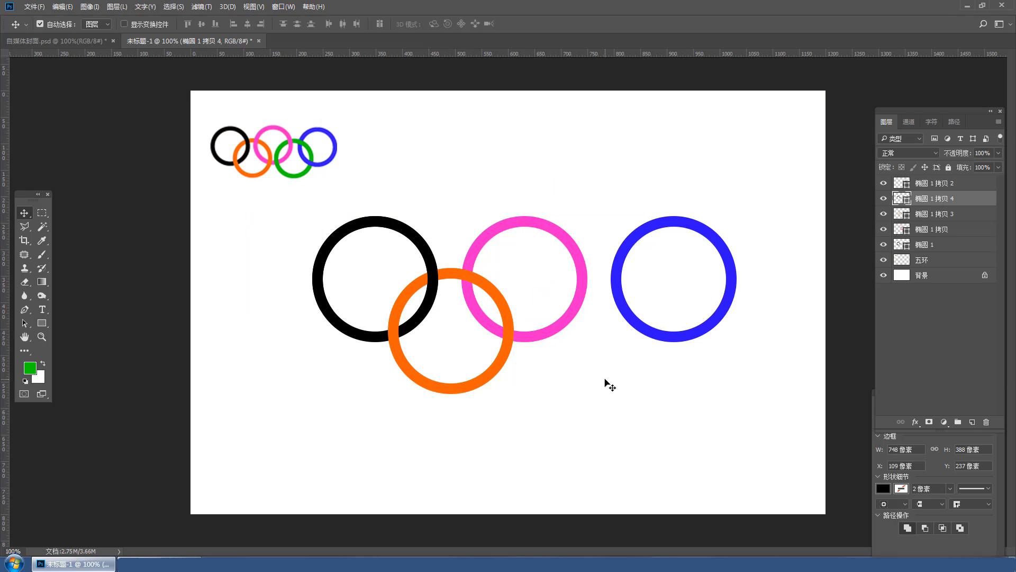
click(606, 381)
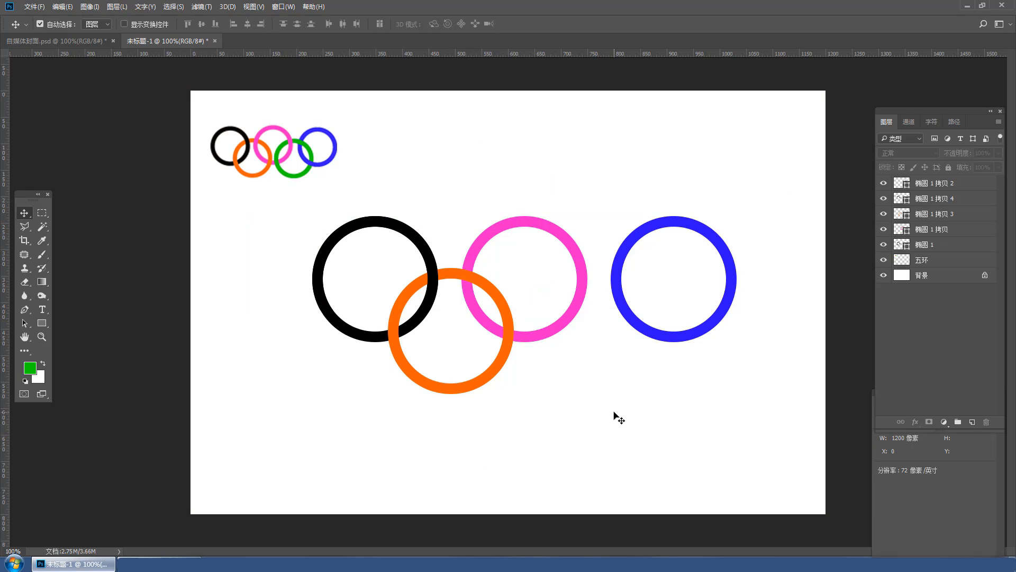
- Bring the pink ring forward one level so its layer sits above the orange ring's layer
click(533, 225)
key(ctrl)
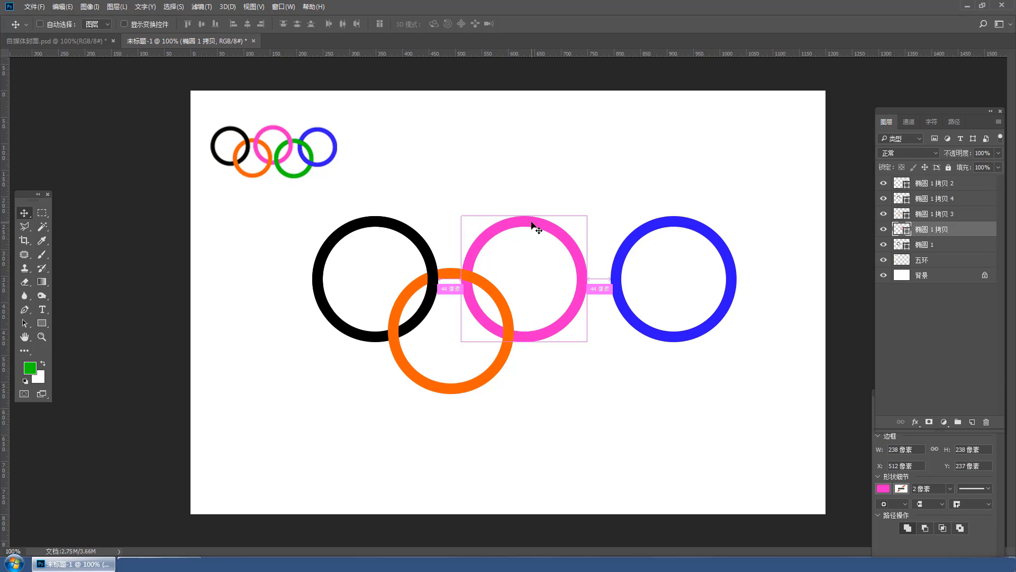
key(ctrl+bracketright)
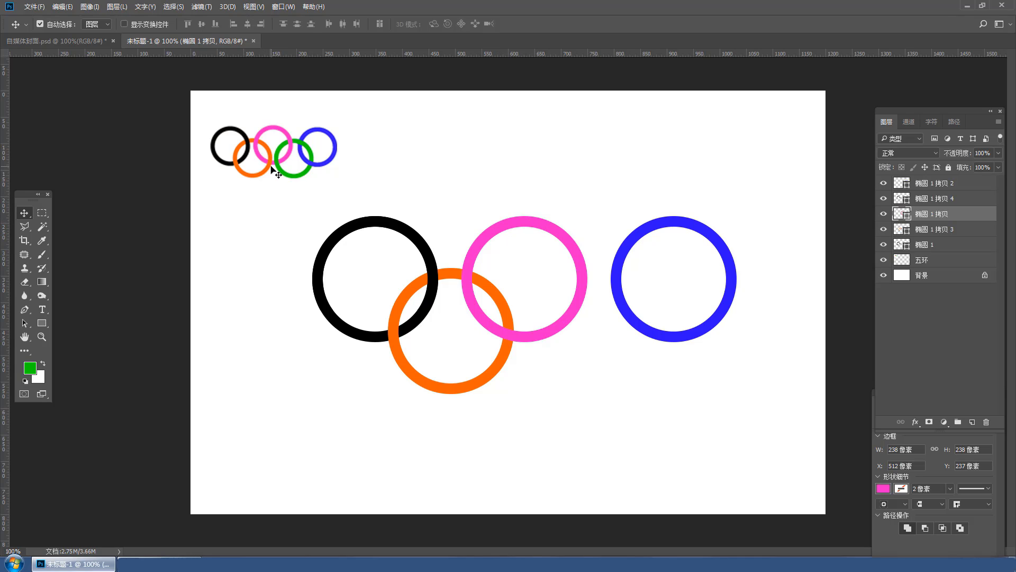
- Duplicate the orange ring's layer and place the copy directly above the pink ring's layer
click(507, 359)
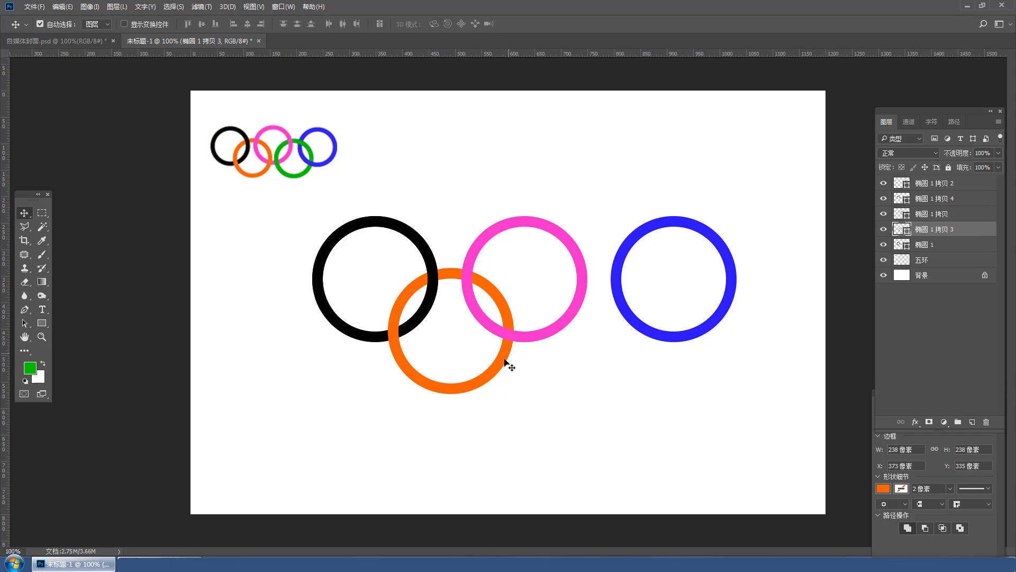
key(ctrl)
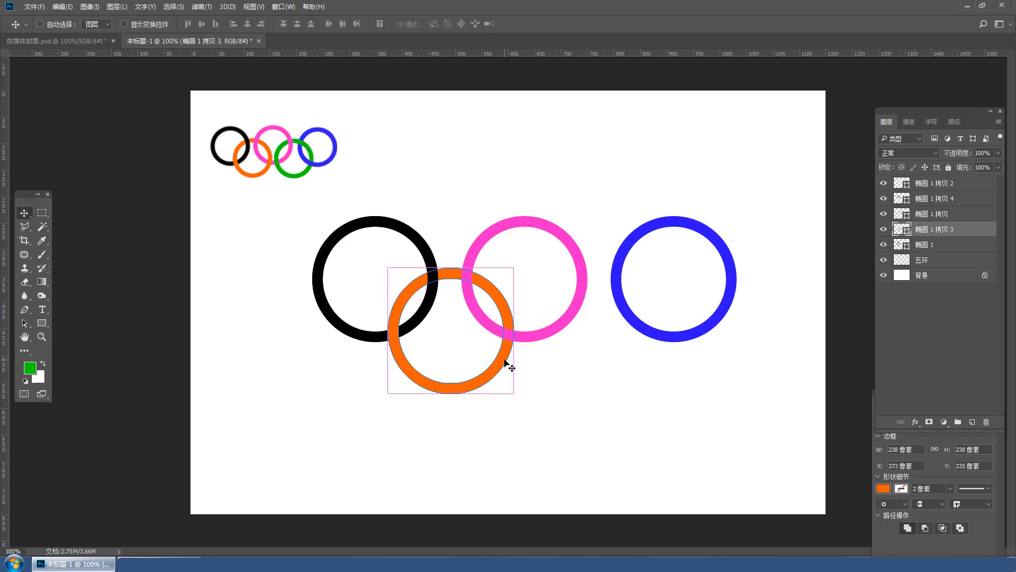
key(ctrl+j)
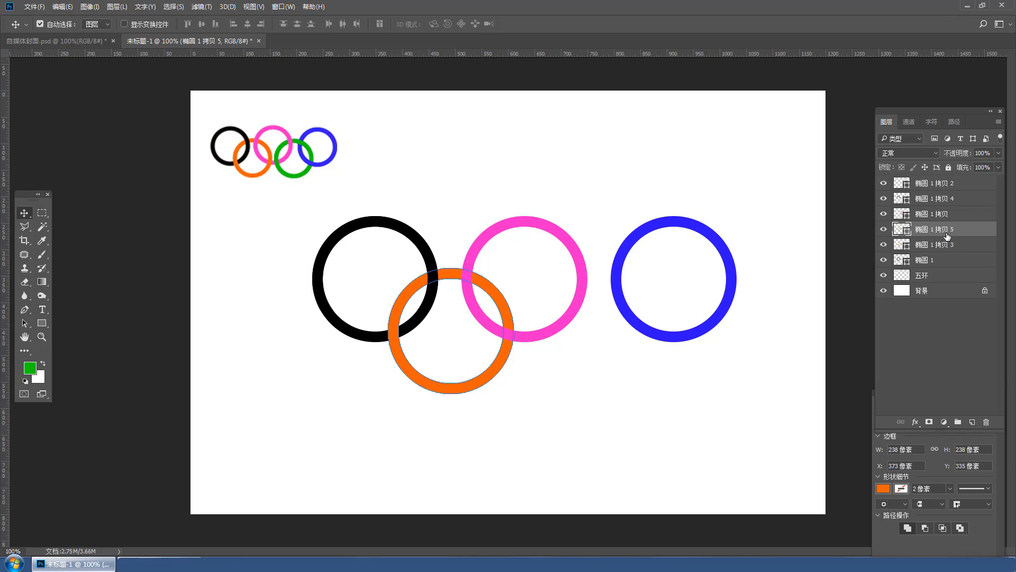
drag(941, 233, 938, 207)
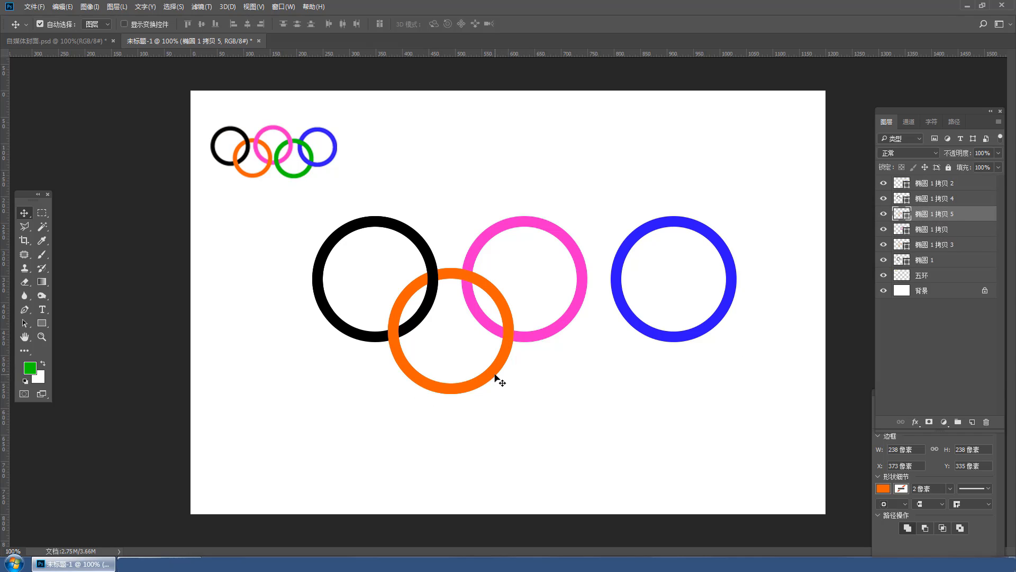
- Cut away the upper part of the orange ring's copy by subtracting a rectangle of about 982 × 296 px
click(24, 321)
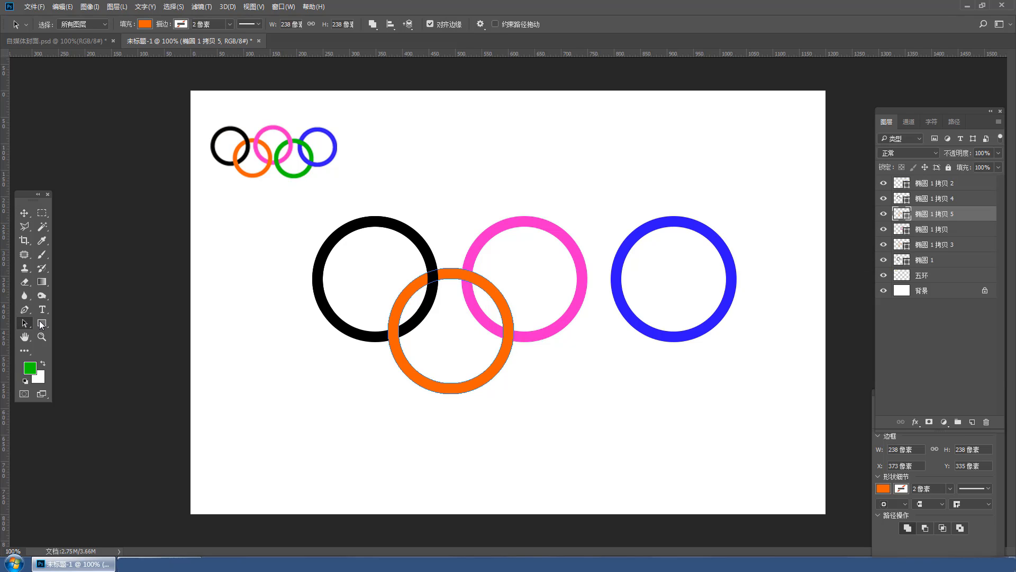
click(425, 380)
right_click(41, 323)
click(80, 326)
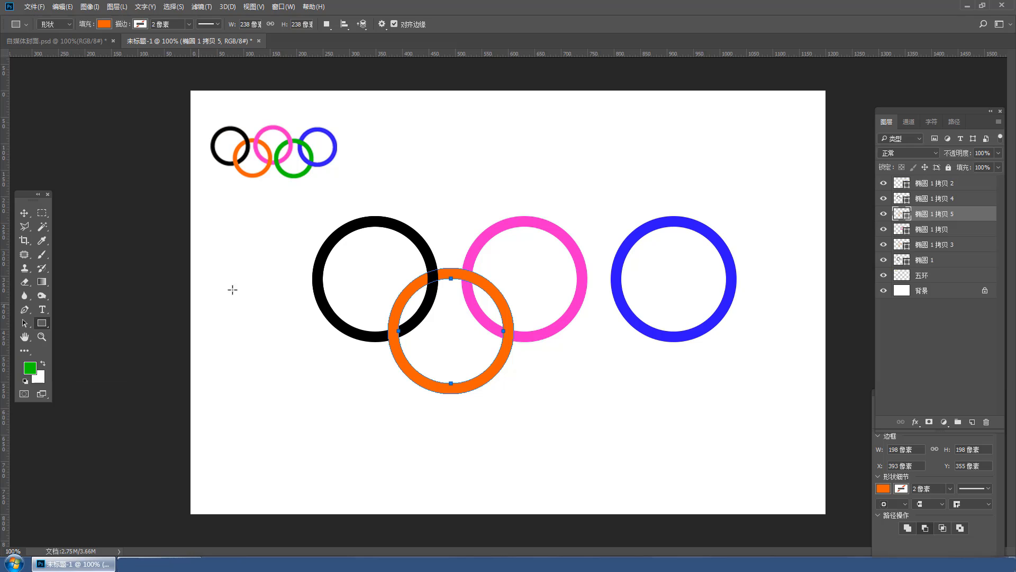
drag(309, 240, 569, 319)
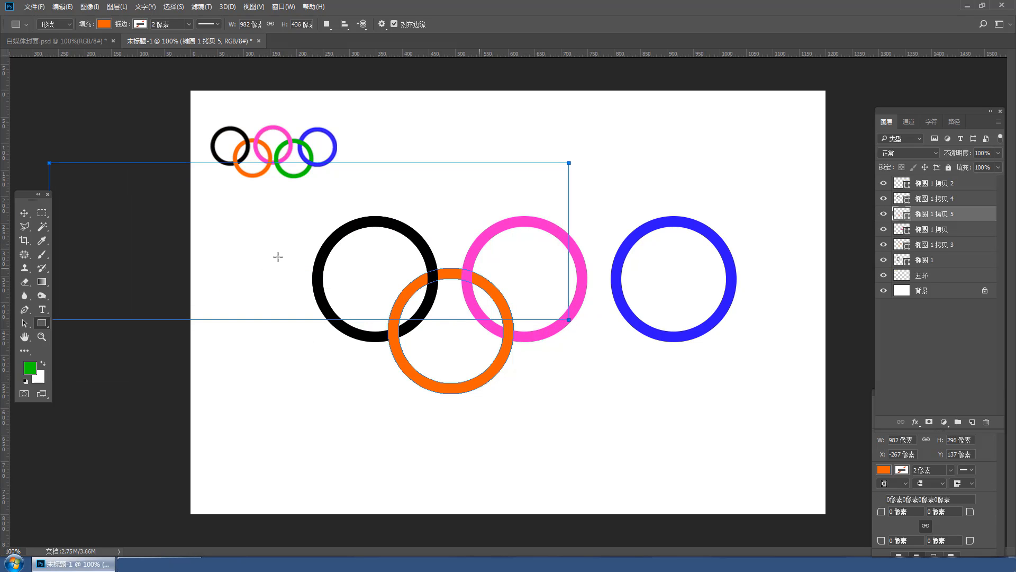
- Move the trimmed orange ring copy down to inspect the cut, and undo the move
click(24, 212)
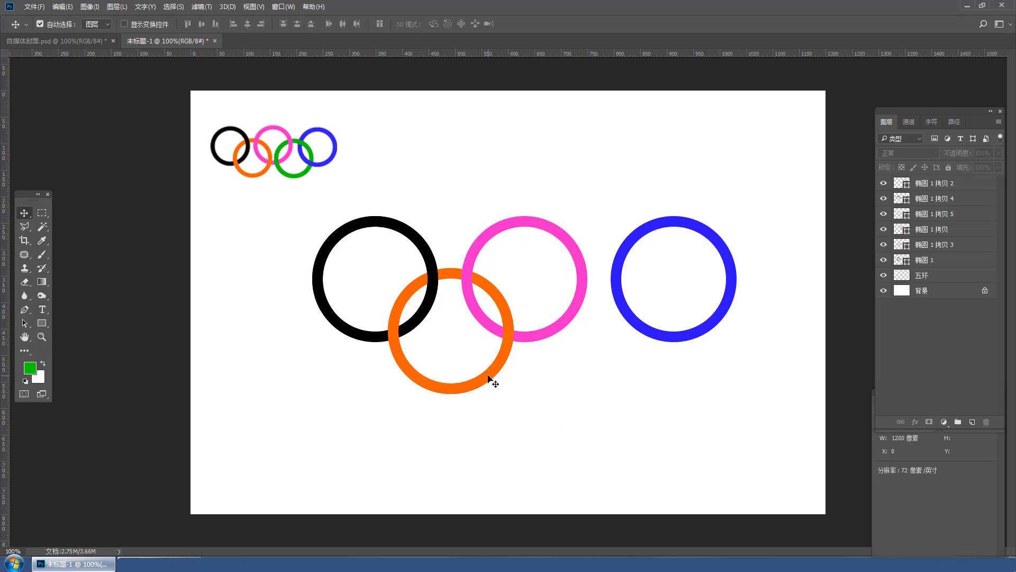
drag(490, 381, 496, 447)
key(ctrl)
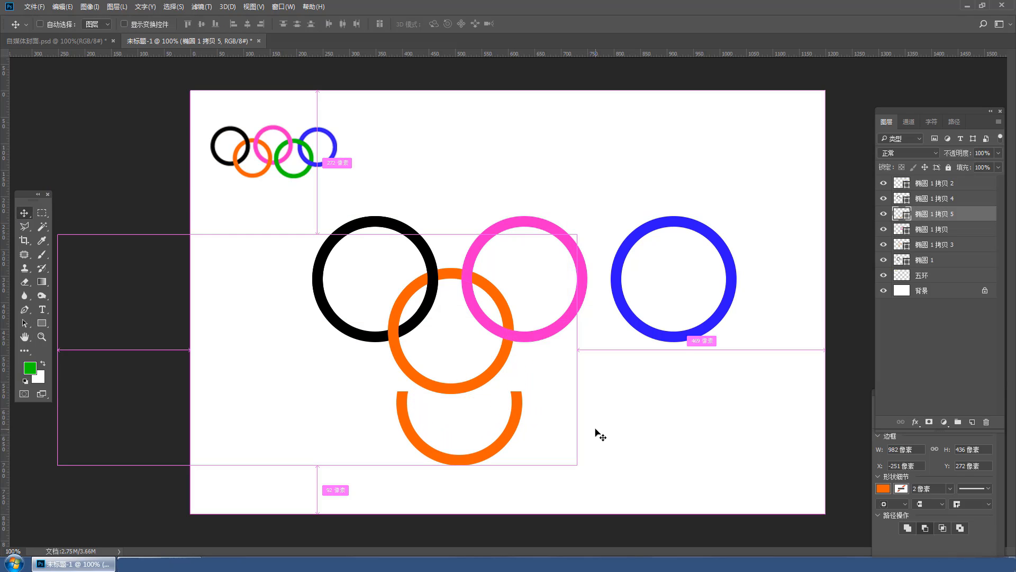
key(ctrl+z)
click(602, 406)
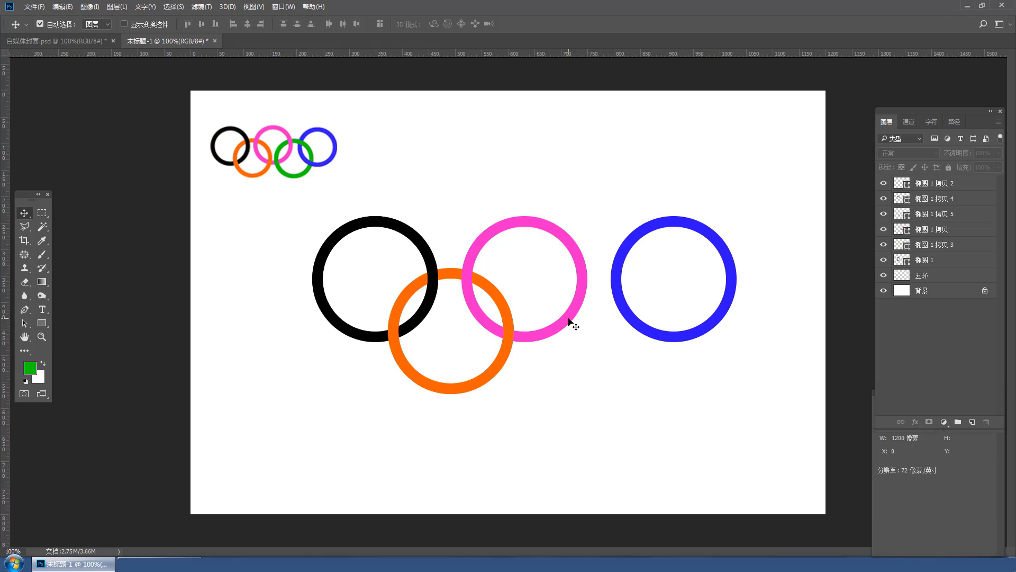
- Duplicate the pink ring down between the pink and blue rings and recolor the copy with the green sampled from the reference rings
drag(568, 319, 645, 369)
click(676, 391)
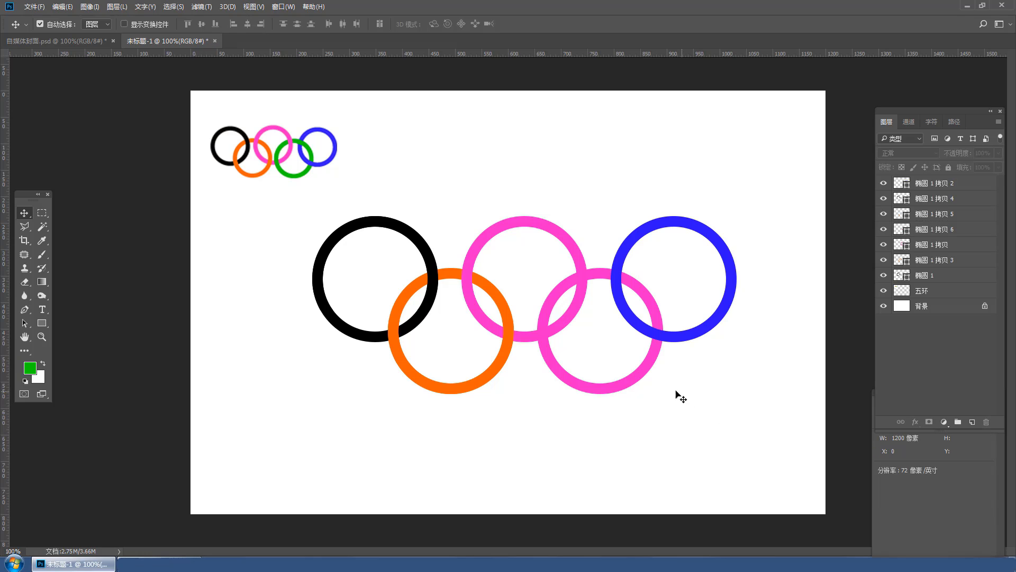
click(646, 368)
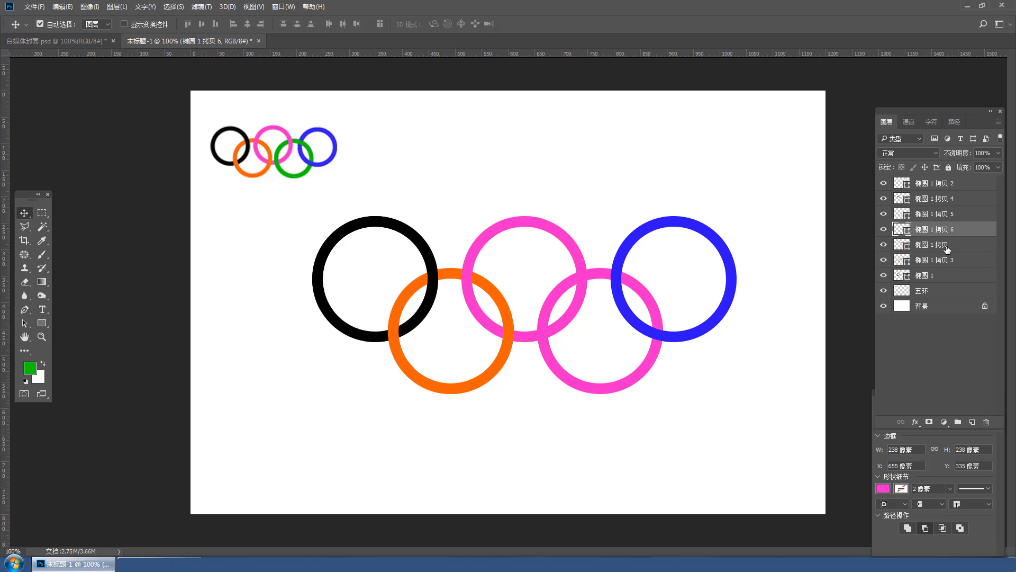
double_click(906, 232)
click(301, 172)
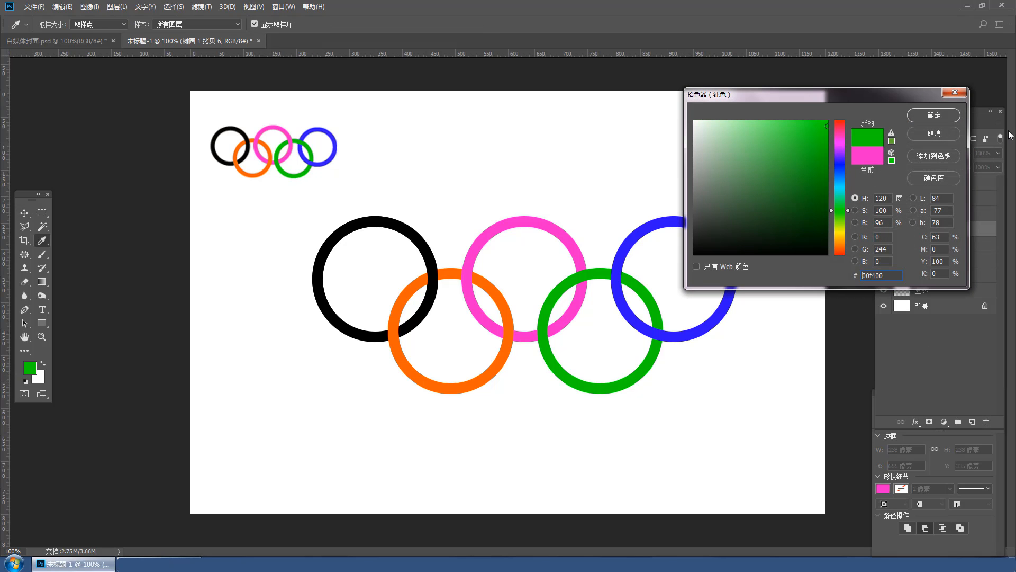
click(952, 118)
click(730, 415)
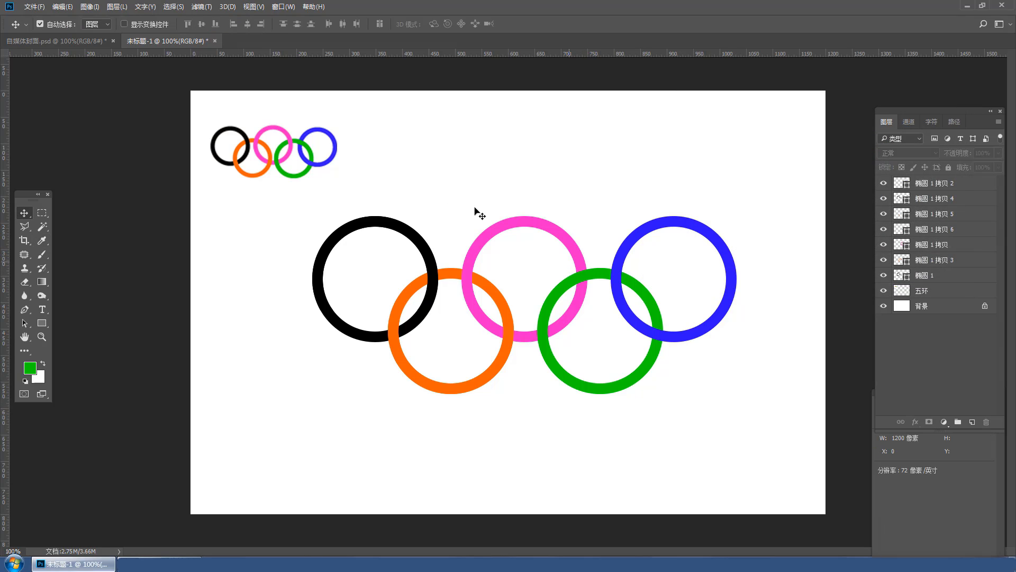
- Send the green ring's layer to the back, just above the background, and hide and show it to identify it
click(599, 276)
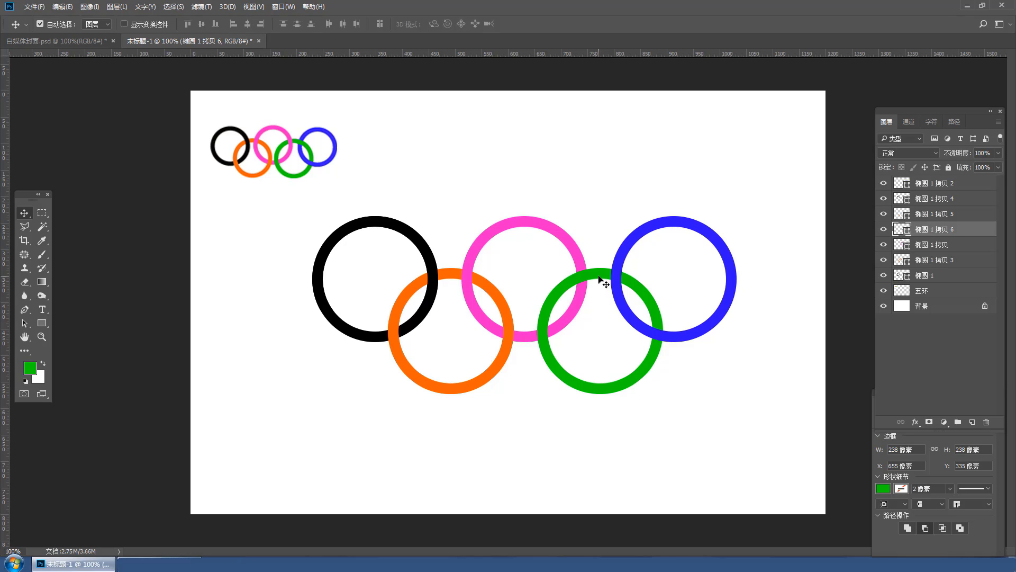
key(ctrl+shift+bracketleft)
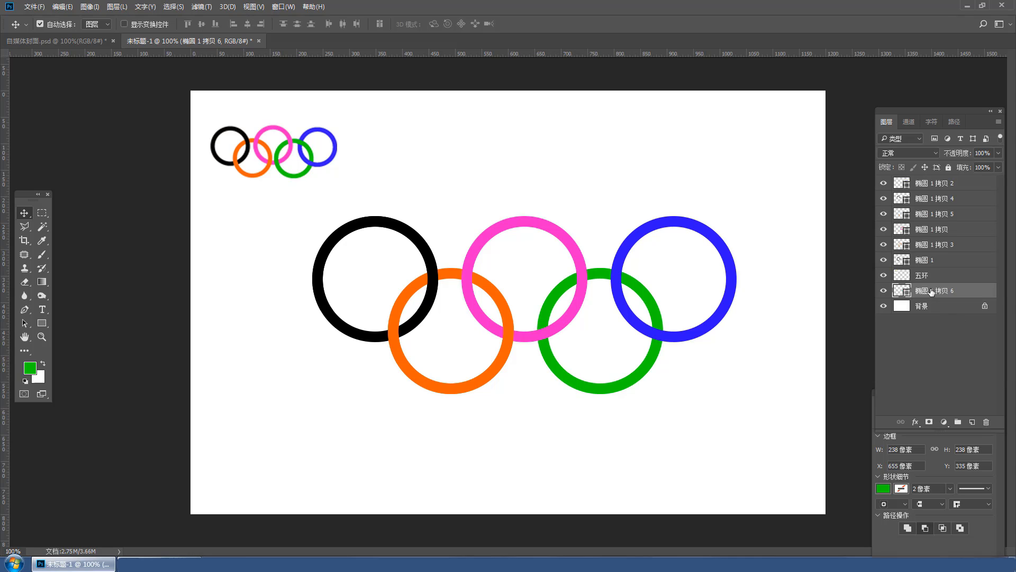
click(883, 291)
click(883, 291)
- Duplicate the green ring's layer above the pink ring's layer and subtract a rectangle of about 562 × 282 px from the copy's upper part
key(ctrl+j)
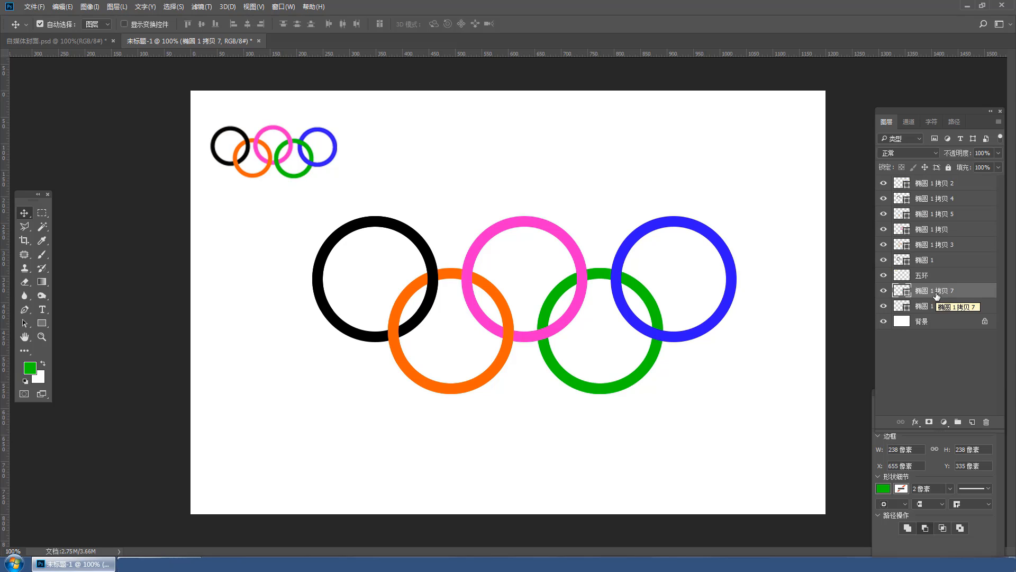
drag(937, 295, 934, 219)
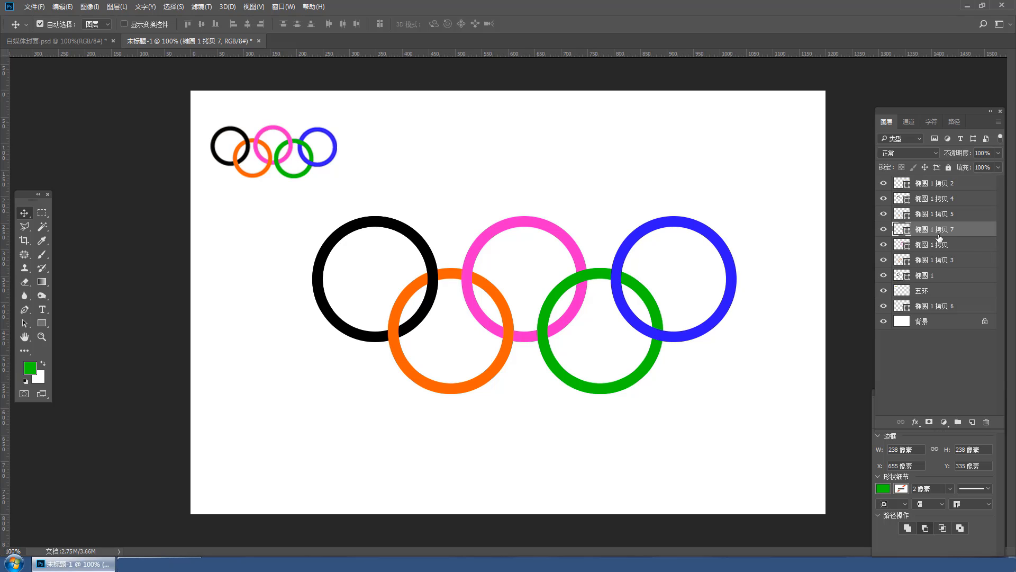
click(42, 323)
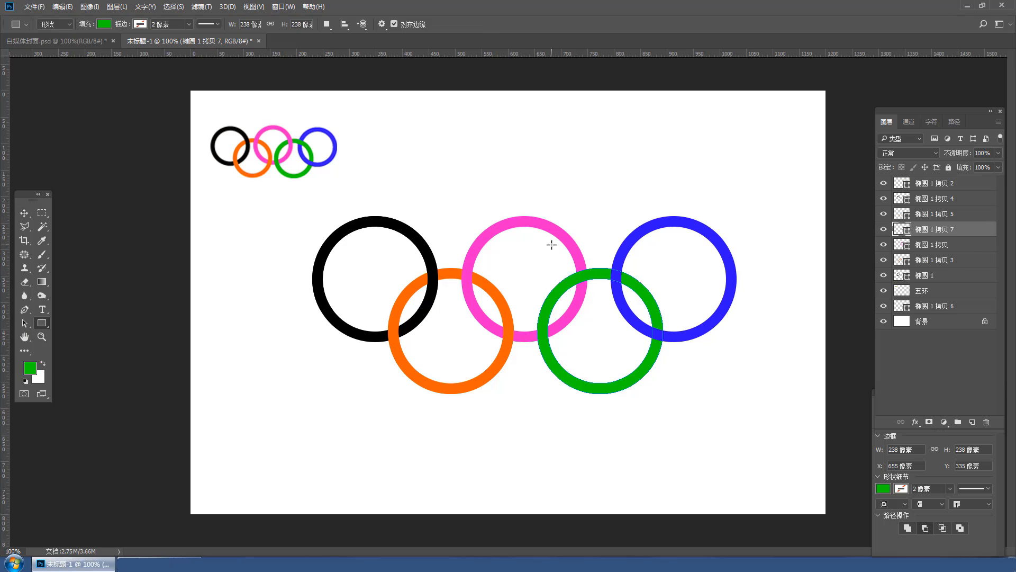
mouse_move(521, 217)
mouse_down()
mouse_move(605, 281)
mouse_move(670, 291)
mouse_up()
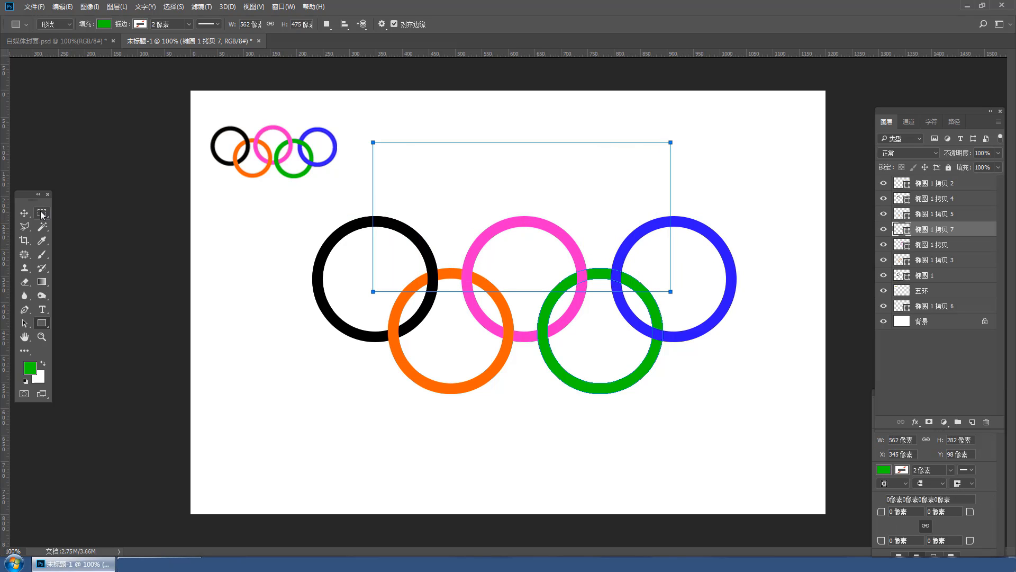
- Send the blue ring's layer to the back, just above the background
click(24, 213)
click(722, 453)
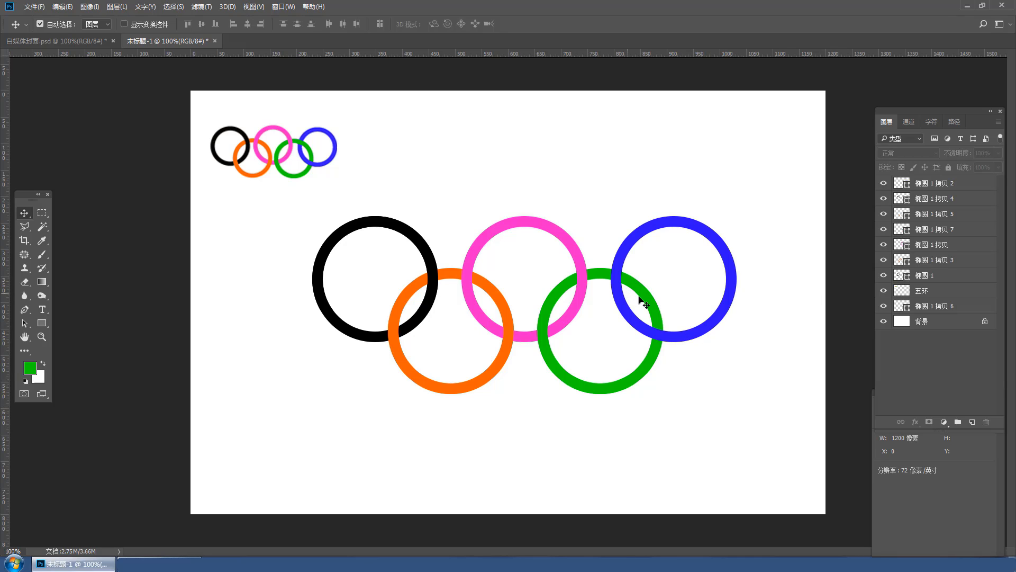
ctrl+click(649, 233)
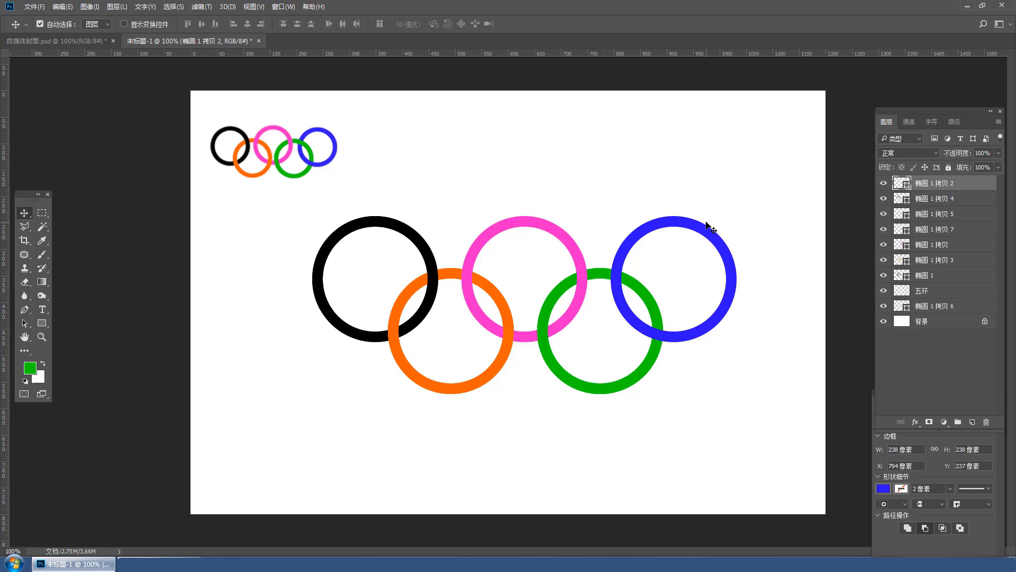
key(ctrl+shift+bracketleft)
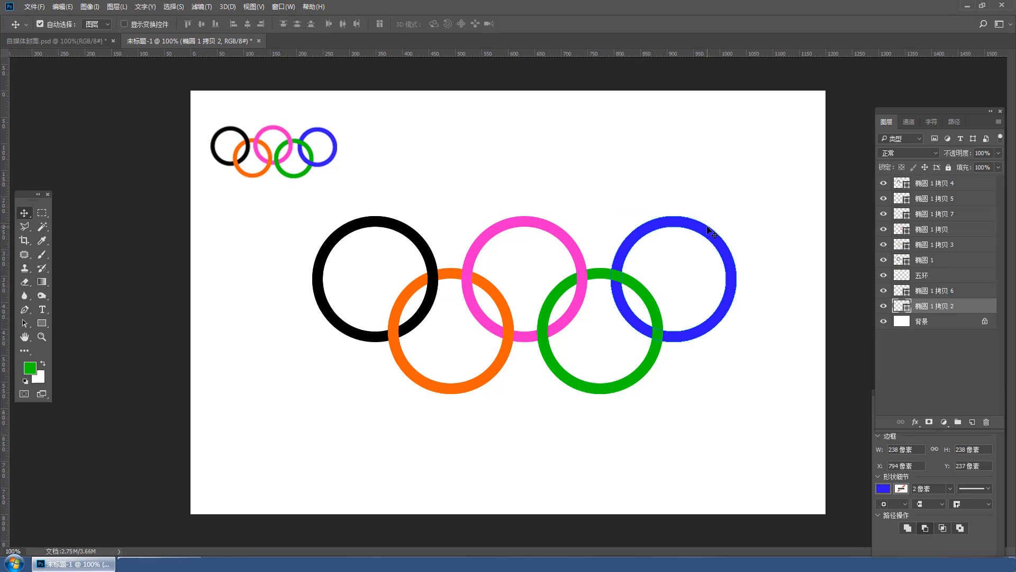
click(684, 354)
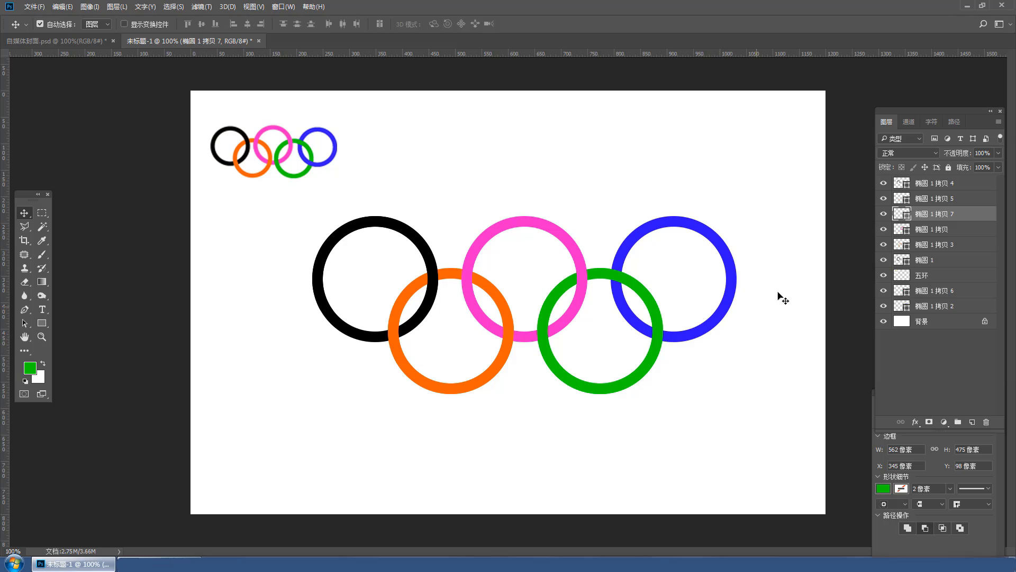
- Duplicate the blue ring, bring the copy to the front, and subtract a rectangle of about 746 × 576 px from its upper part
click(712, 328)
key(ctrl)
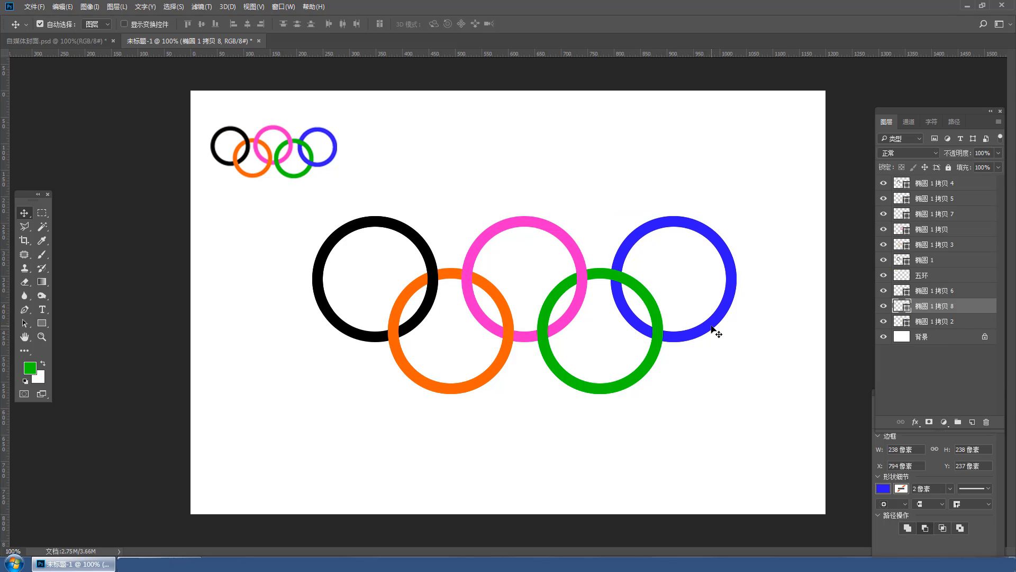
key(ctrl+j)
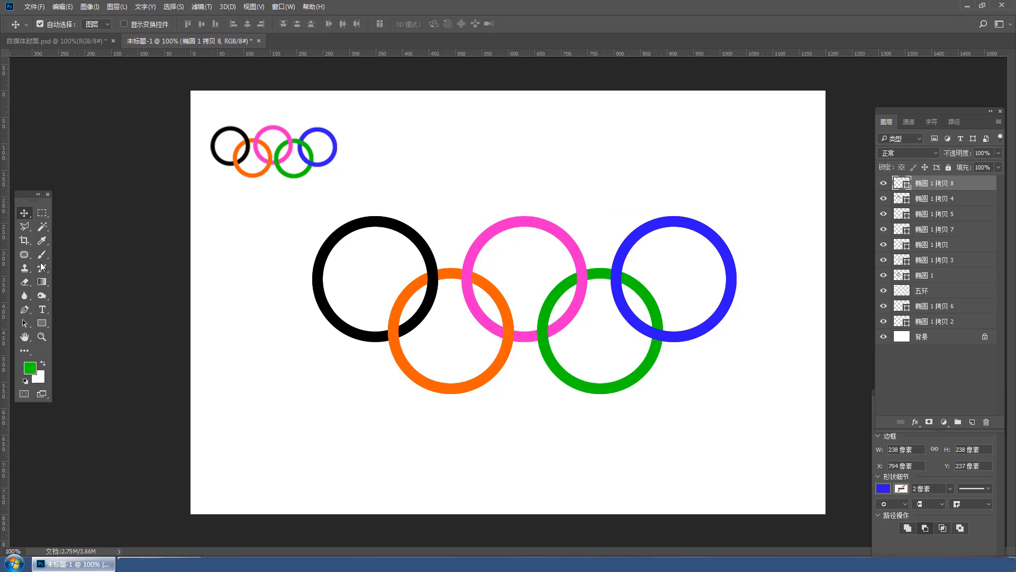
click(41, 323)
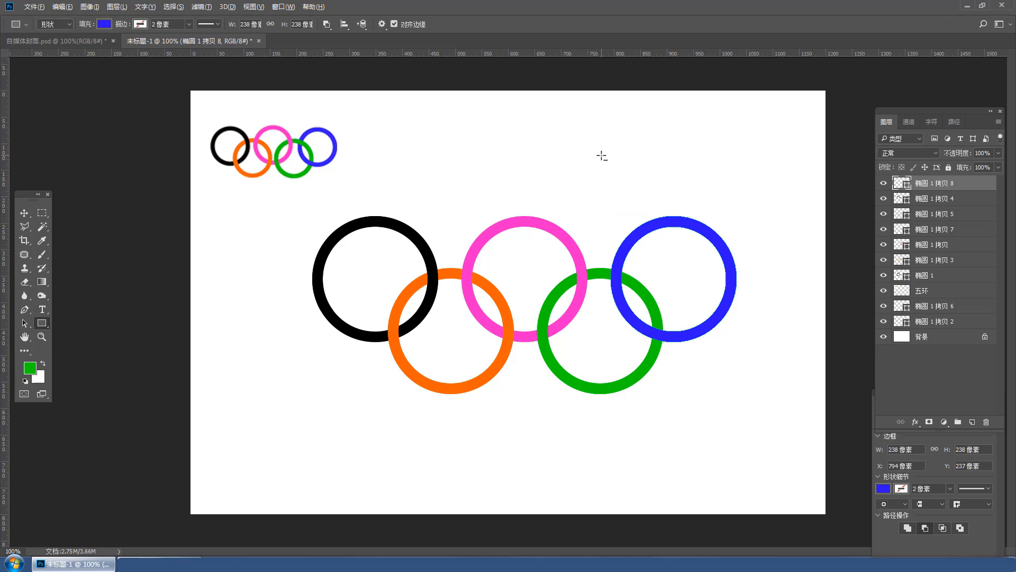
drag(602, 154, 798, 307)
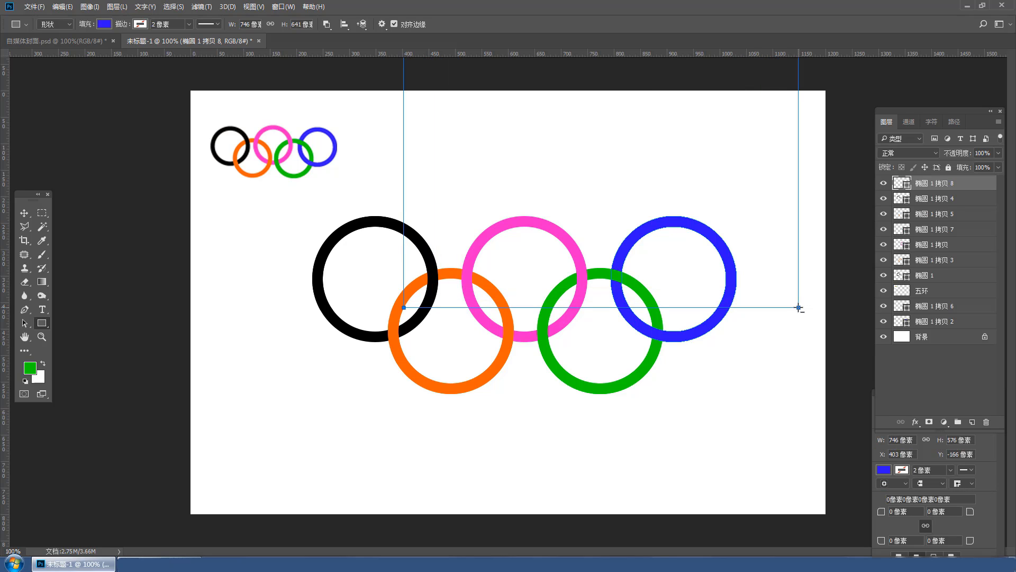
click(24, 212)
click(595, 175)
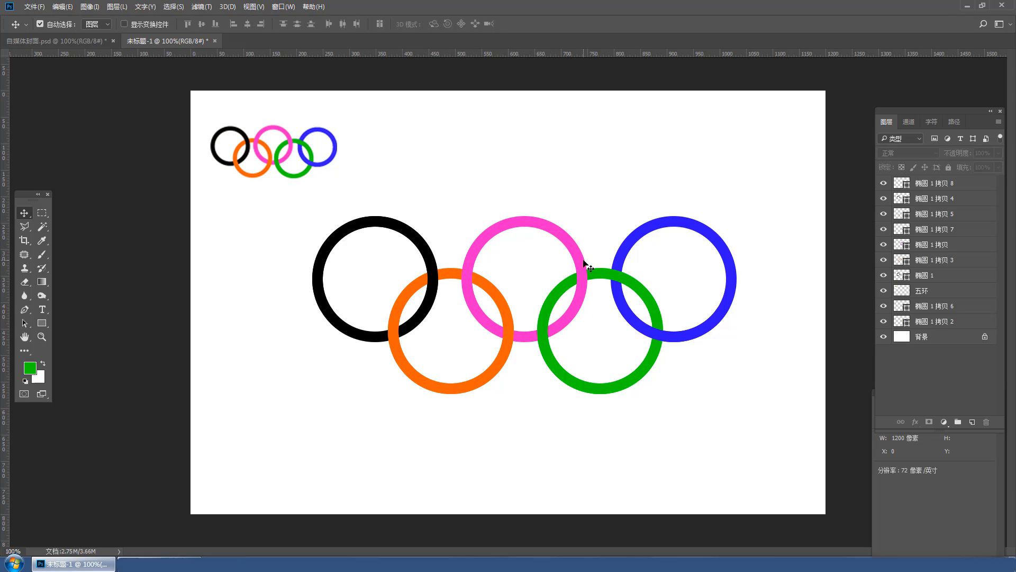
- Delete the small reference rings and convert all the ring shape layers into a single smart object
click(312, 166)
key(Delete)
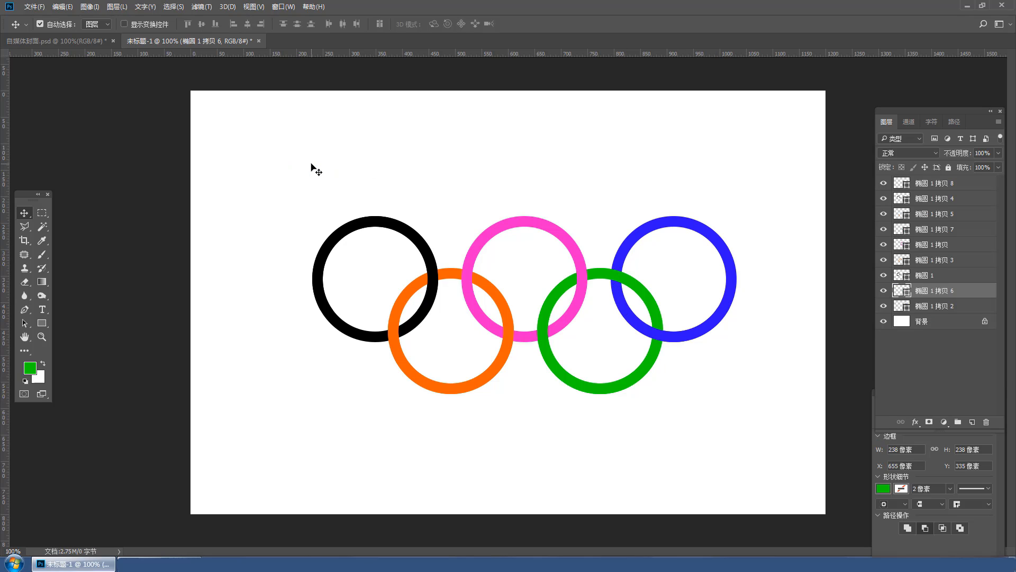
drag(274, 162, 809, 454)
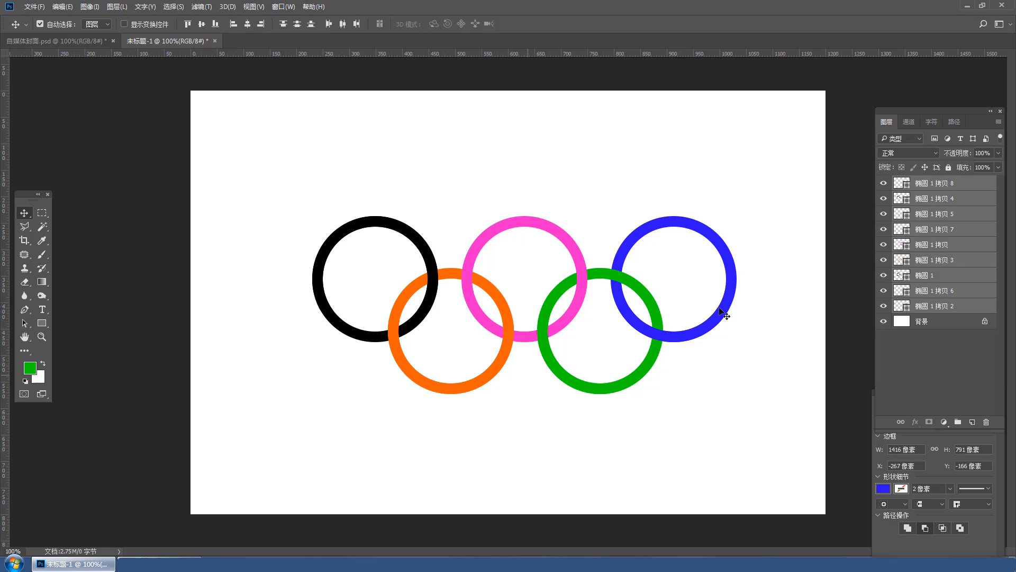
right_click(932, 188)
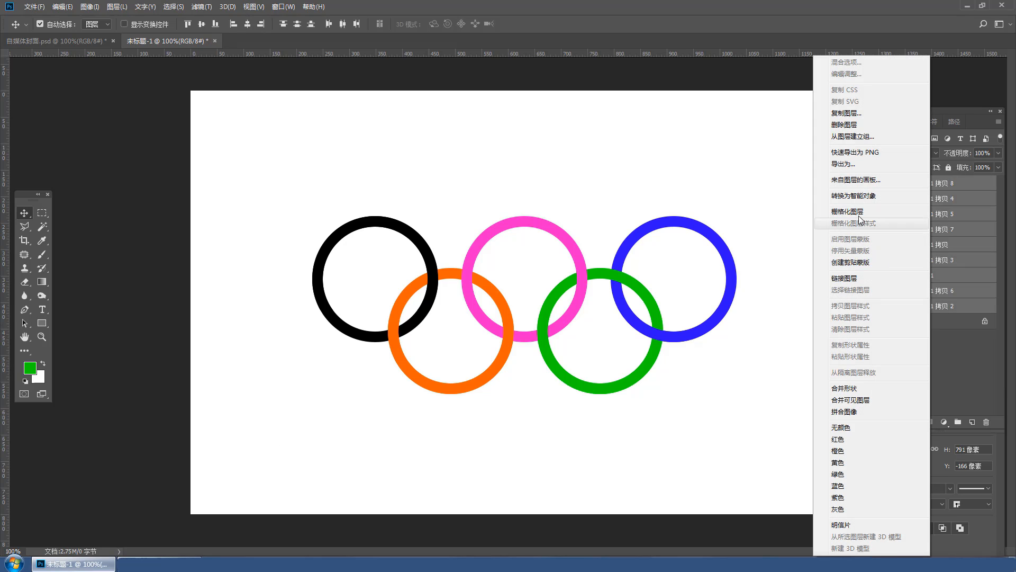
click(868, 195)
- Scale the rings' smart object up proportionally to about 1053 × 441 px and move it to about X 73, Y 143 px
key(ctrl+t)
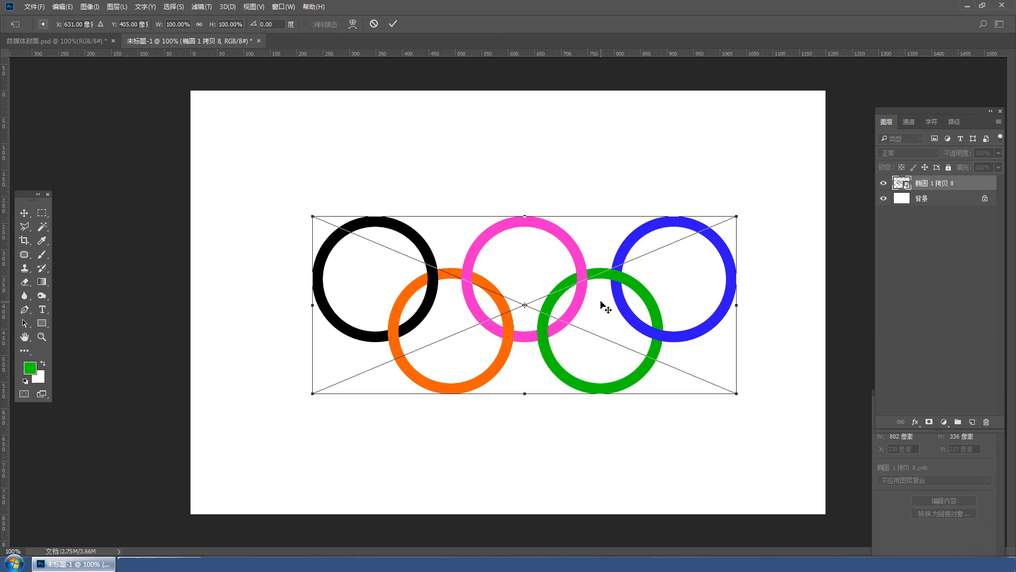
drag(733, 391, 737, 483)
key(Return)
click(720, 472)
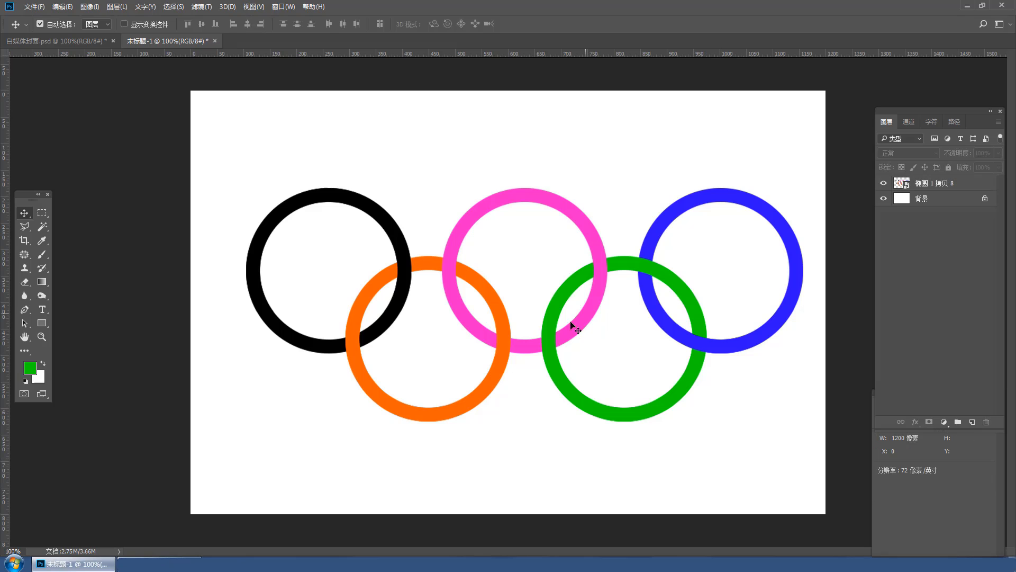
drag(547, 332, 531, 311)
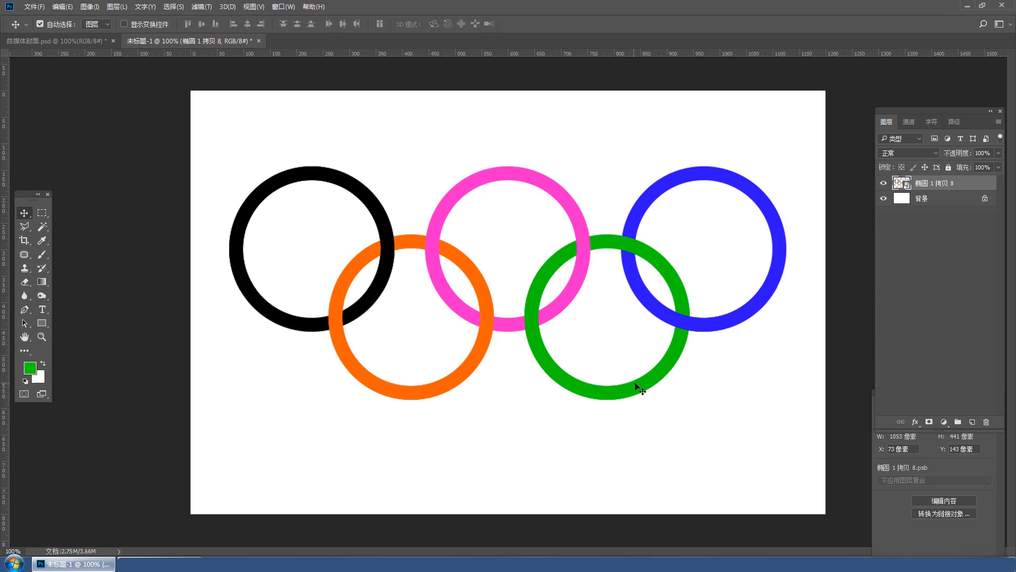
click(665, 397)
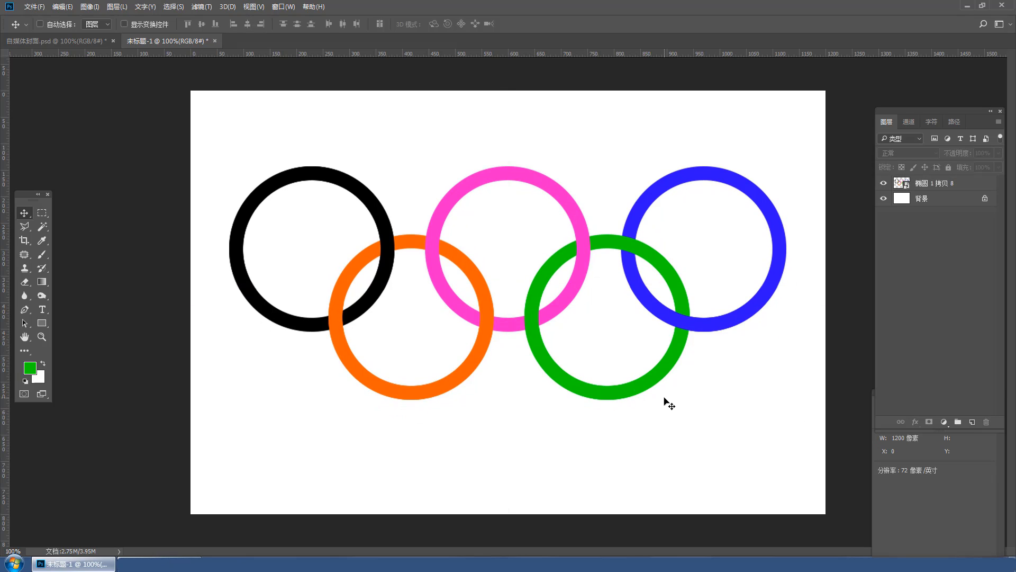